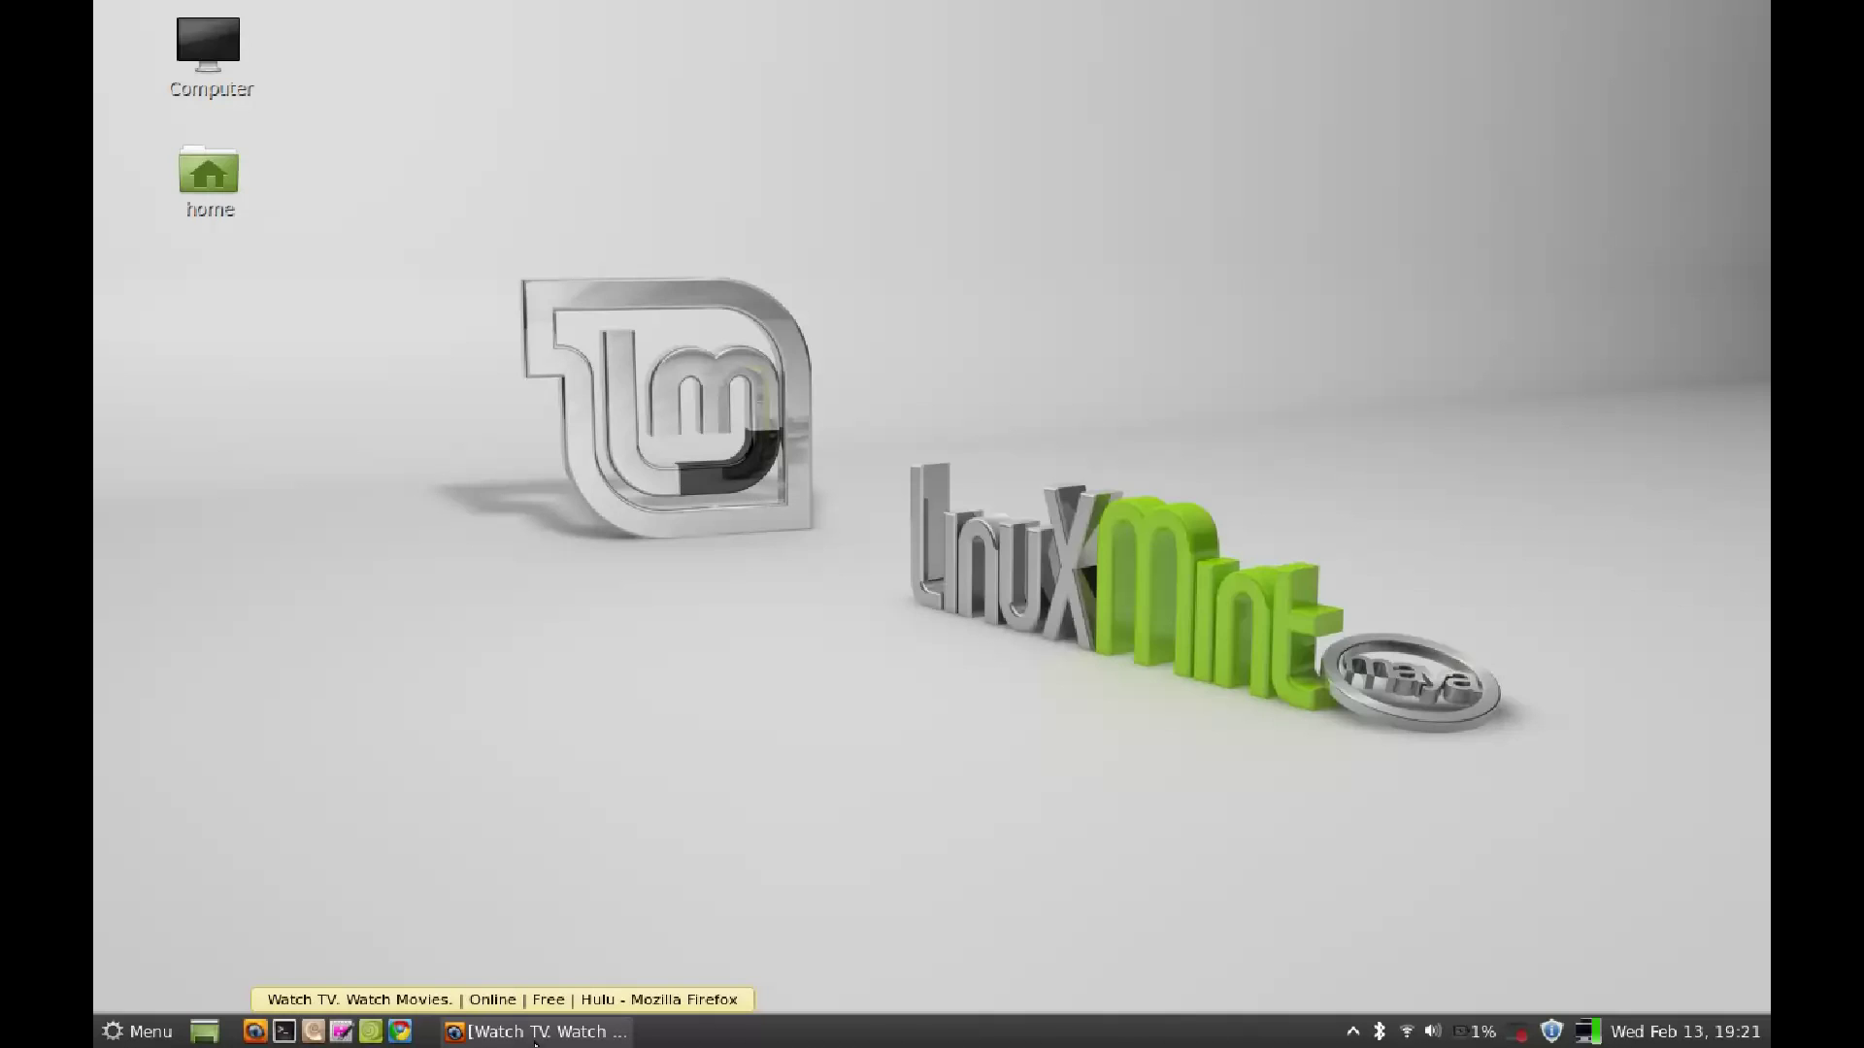
Step: Restore the Hulu window and open the sign-up form without Facebook
{"action": "left_click", "coordinate": [535, 1035]}
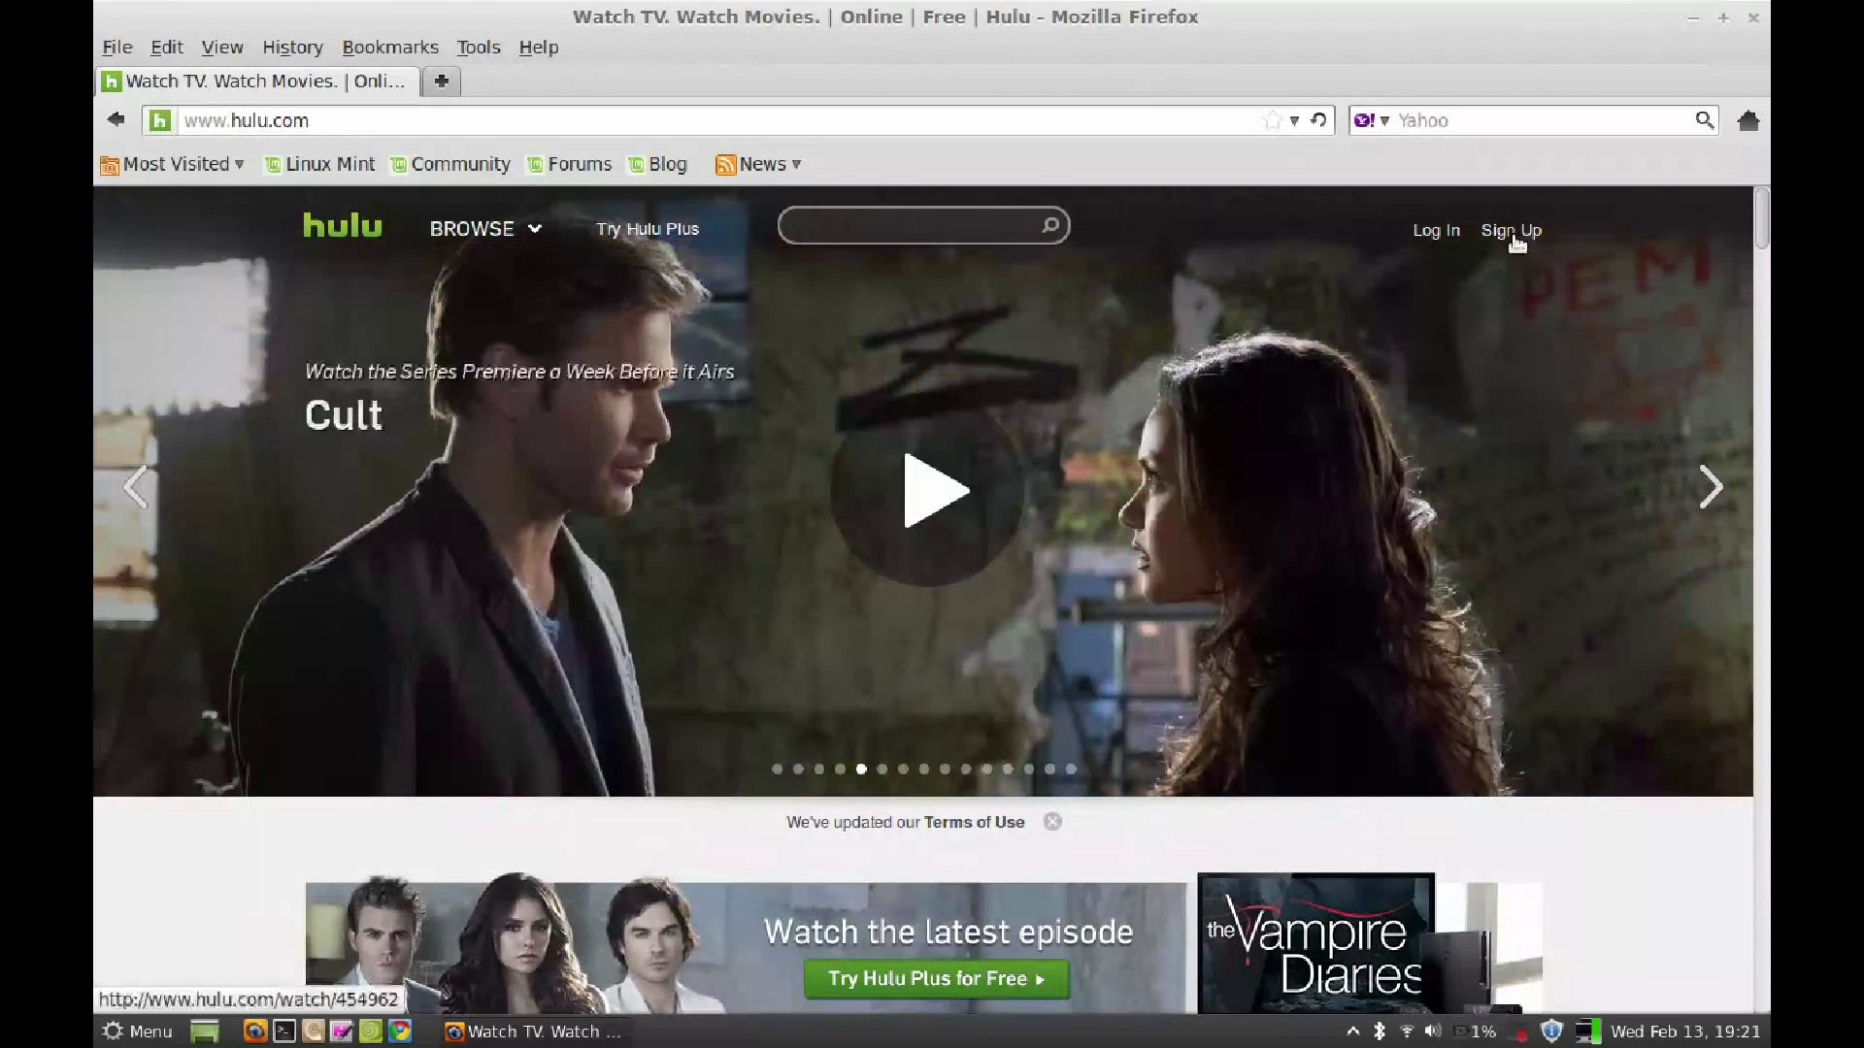
{"action": "left_click", "coordinate": [1514, 238]}
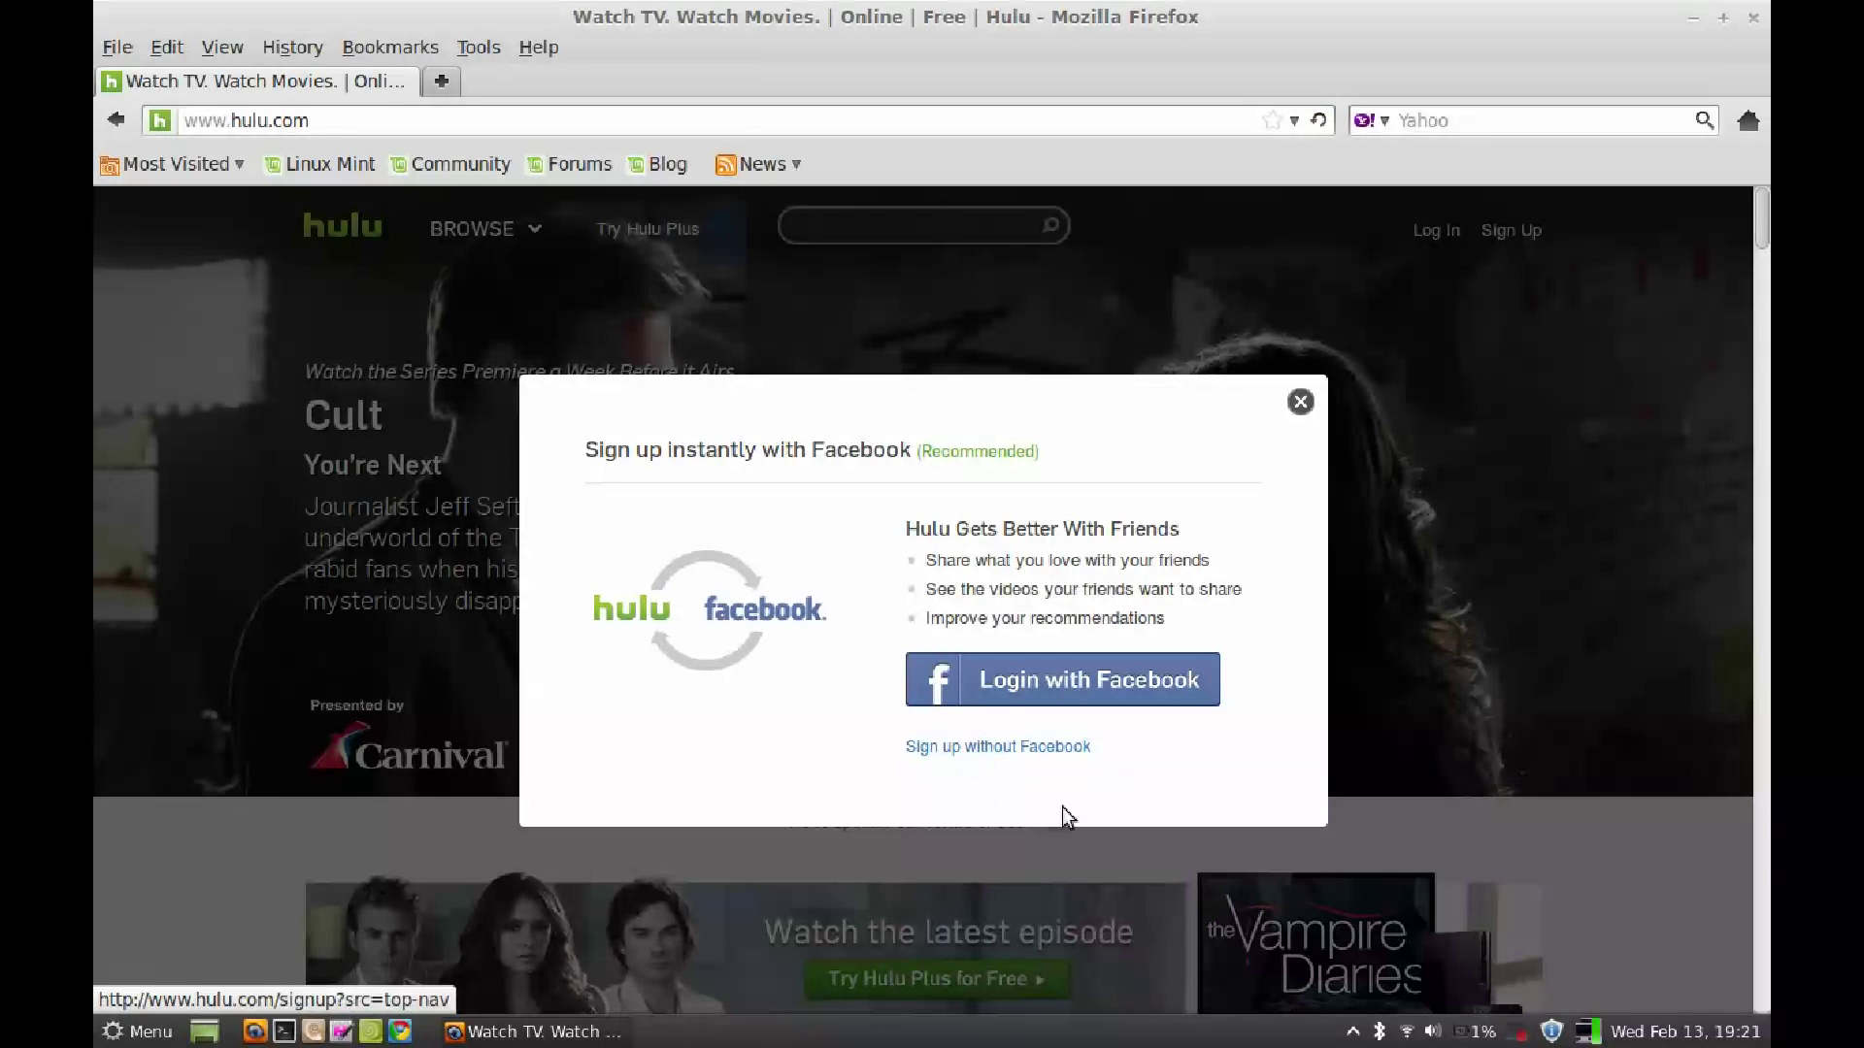
{"action": "left_click", "coordinate": [1017, 749]}
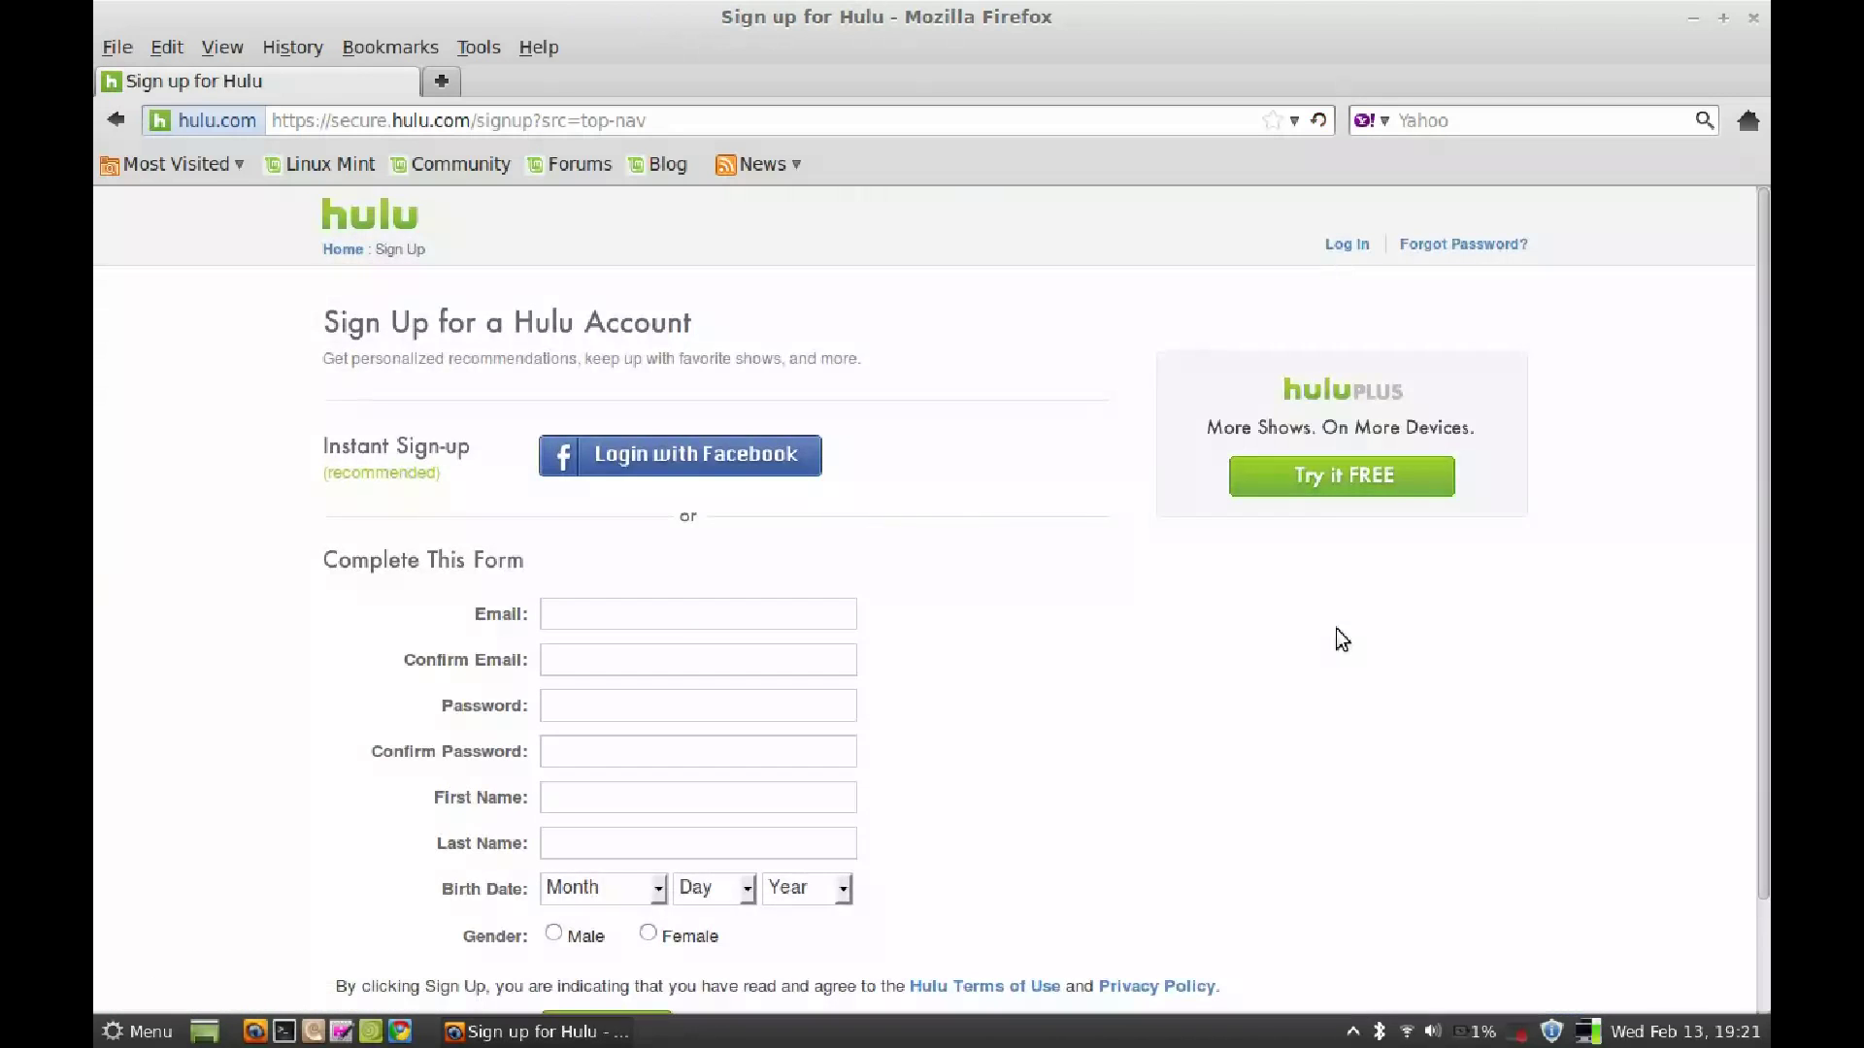
{"action": "scroll", "coordinate": [1335, 628], "scroll_direction": "down", "scroll_amount": 2}
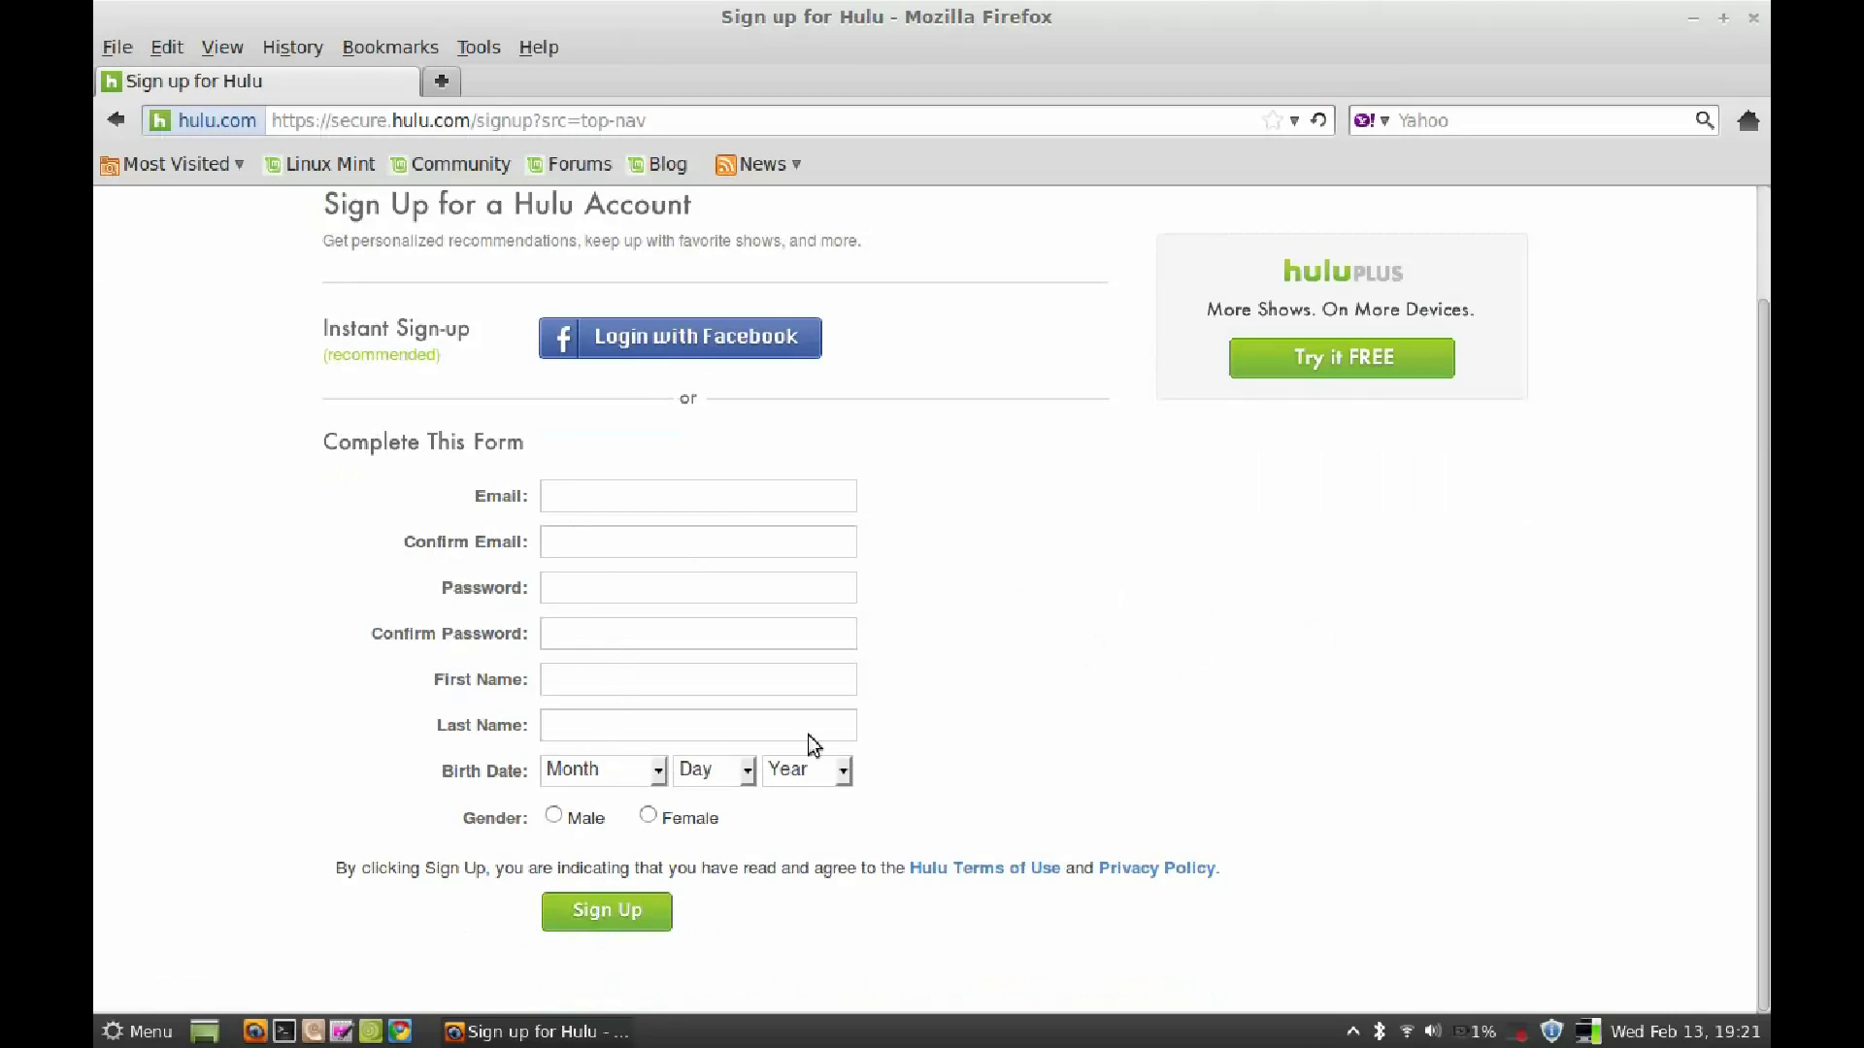
{"action": "scroll", "coordinate": [947, 603], "scroll_direction": "up", "scroll_amount": 2}
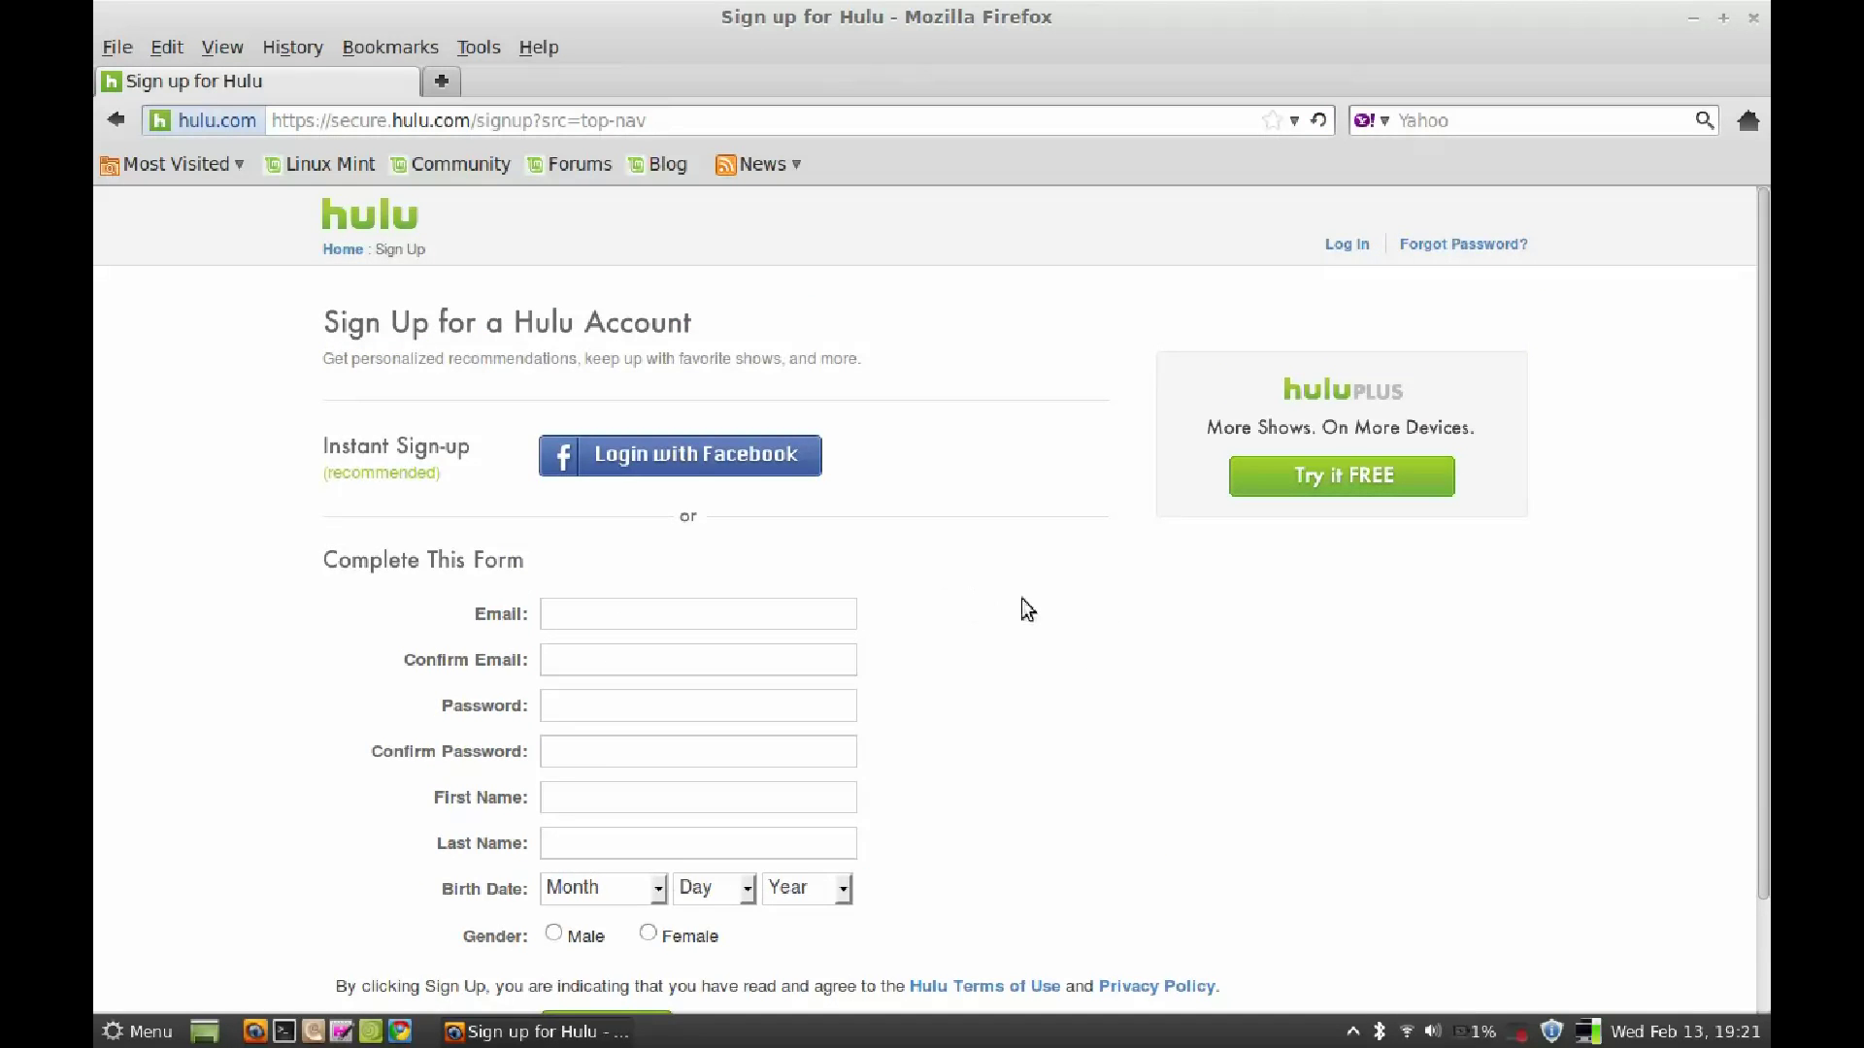
{"action": "scroll", "coordinate": [1021, 607], "scroll_direction": "down", "scroll_amount": 2}
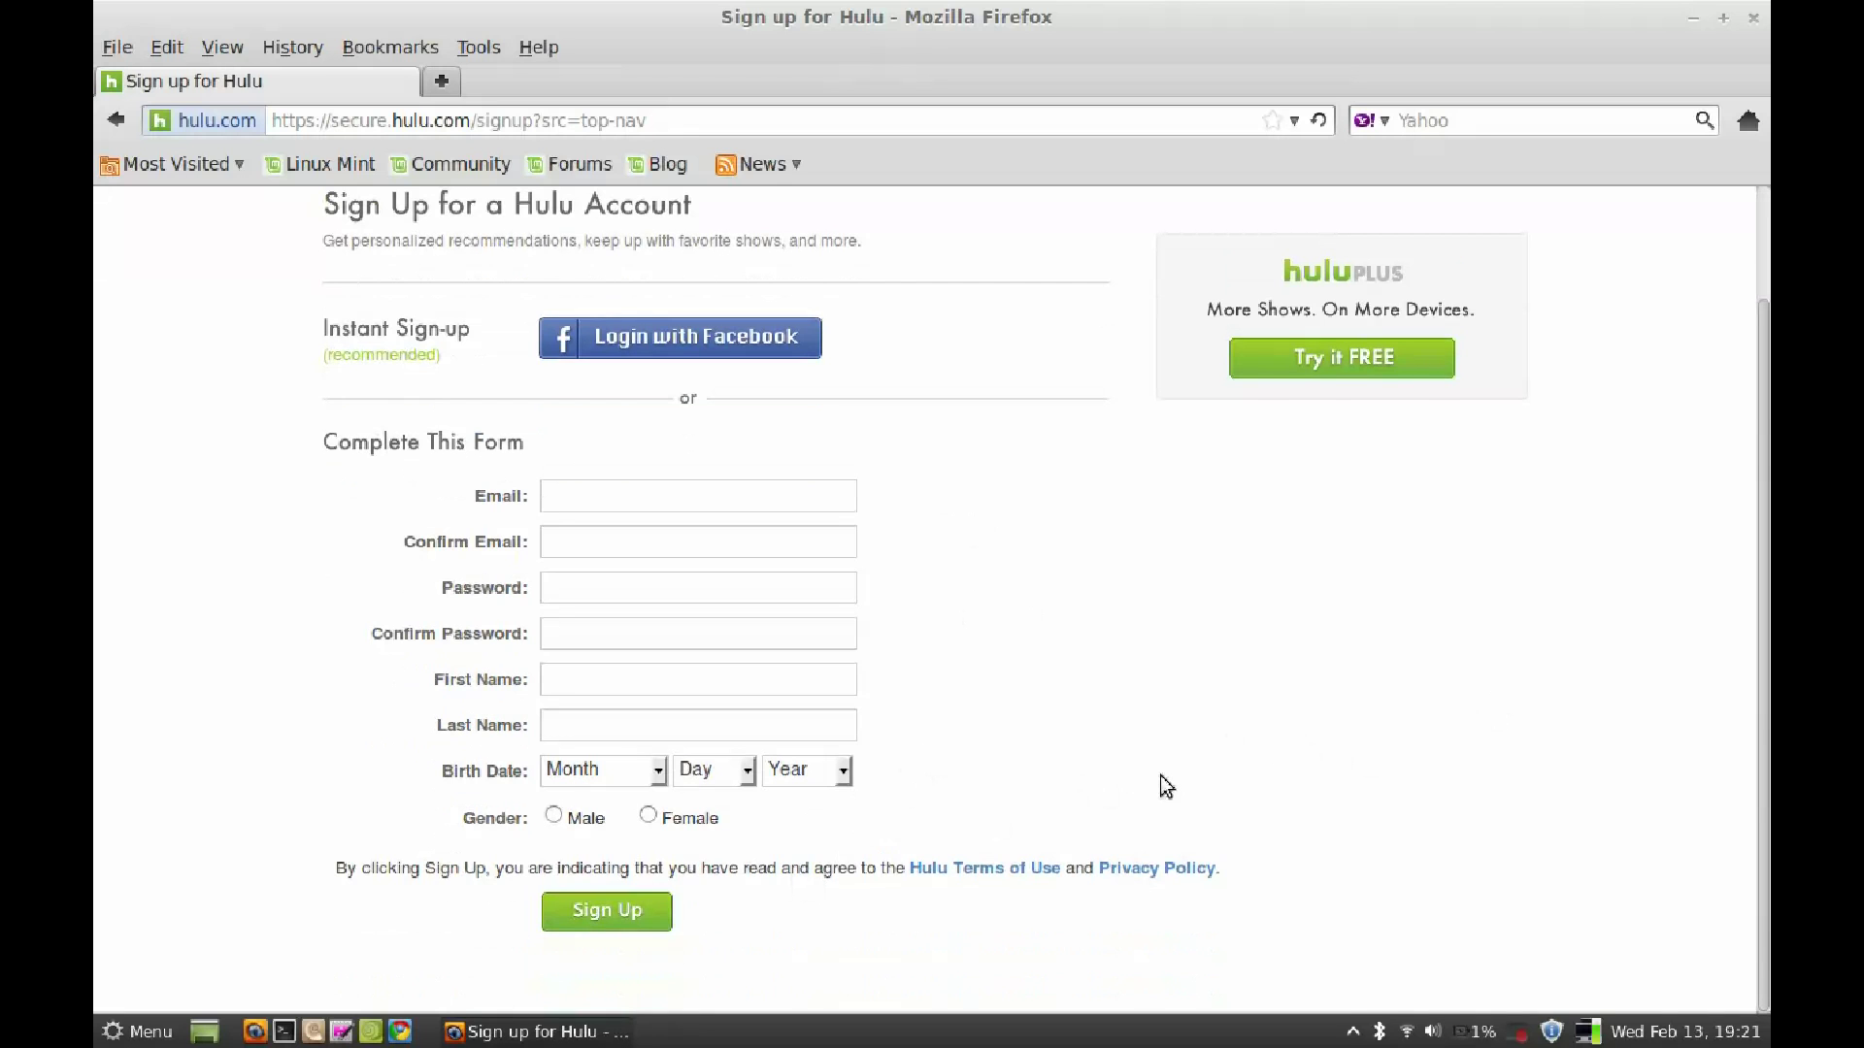
{"action": "scroll", "coordinate": [1166, 787], "scroll_direction": "up", "scroll_amount": 2}
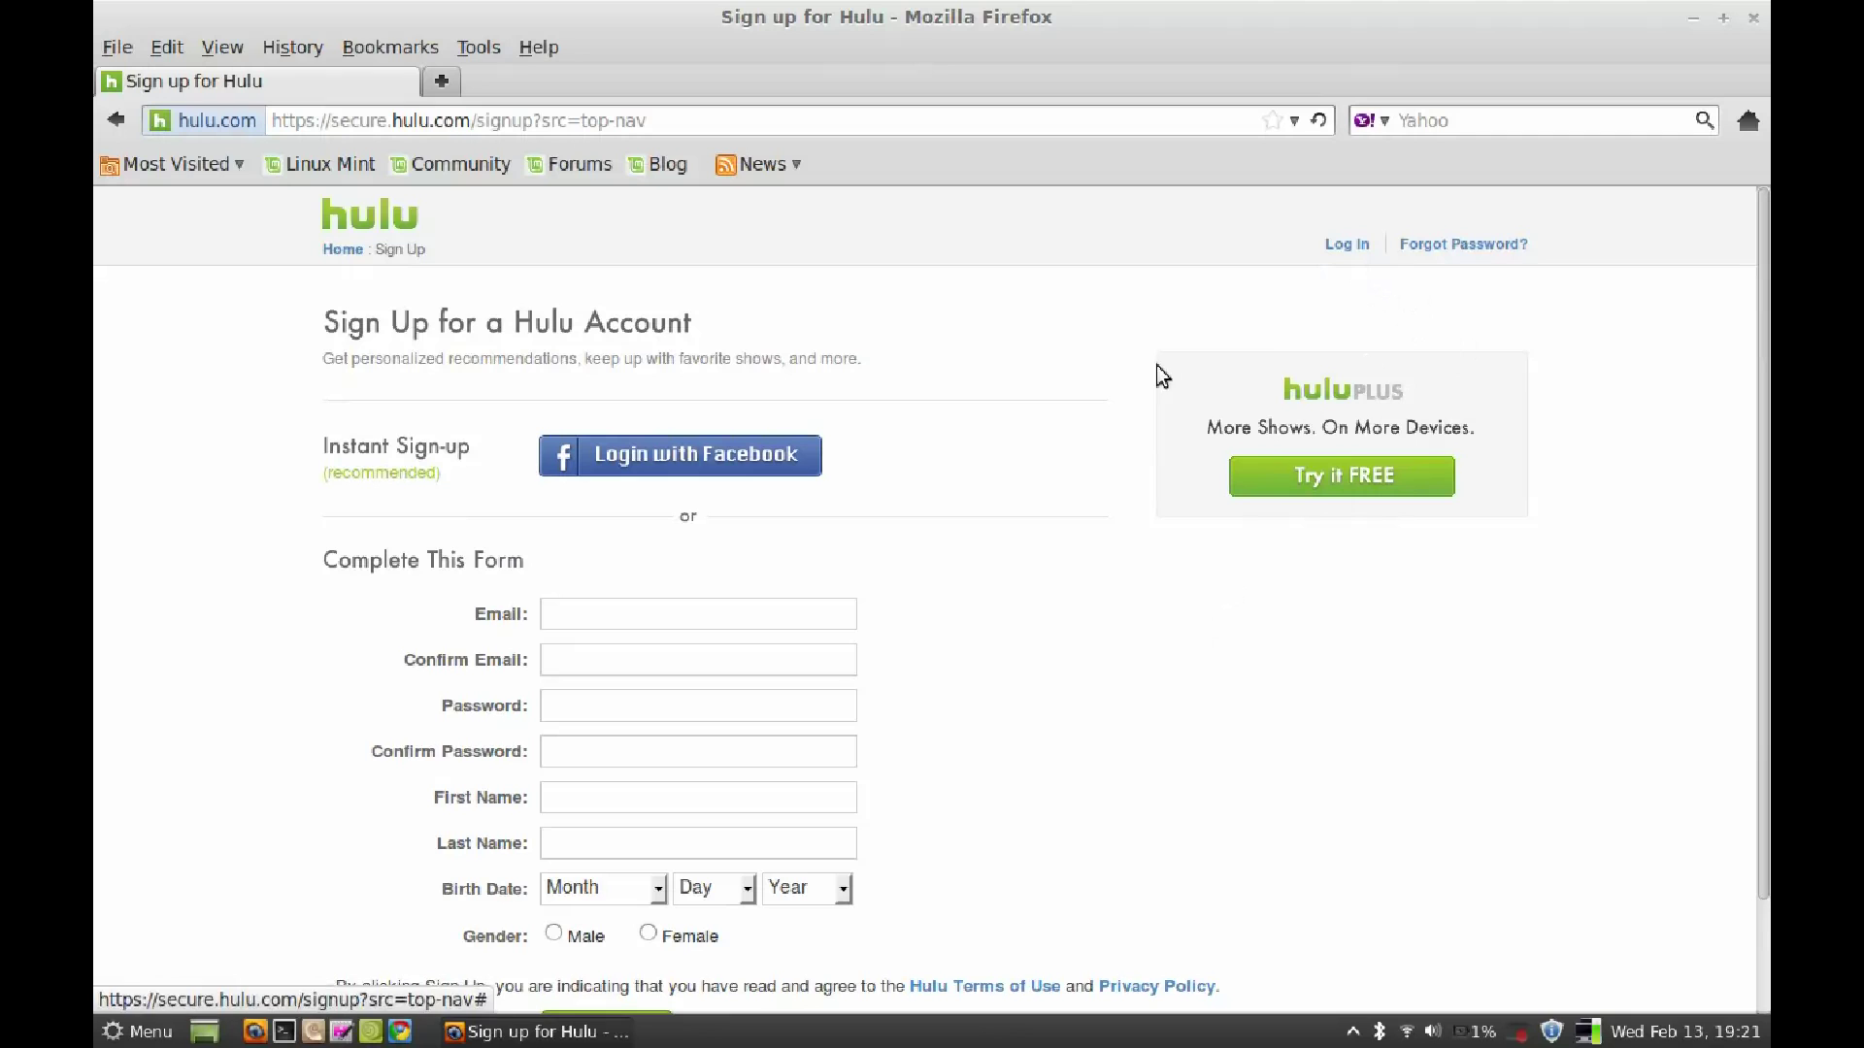
{"action": "left_click", "coordinate": [1340, 248]}
{"action": "left_click", "coordinate": [1465, 284]}
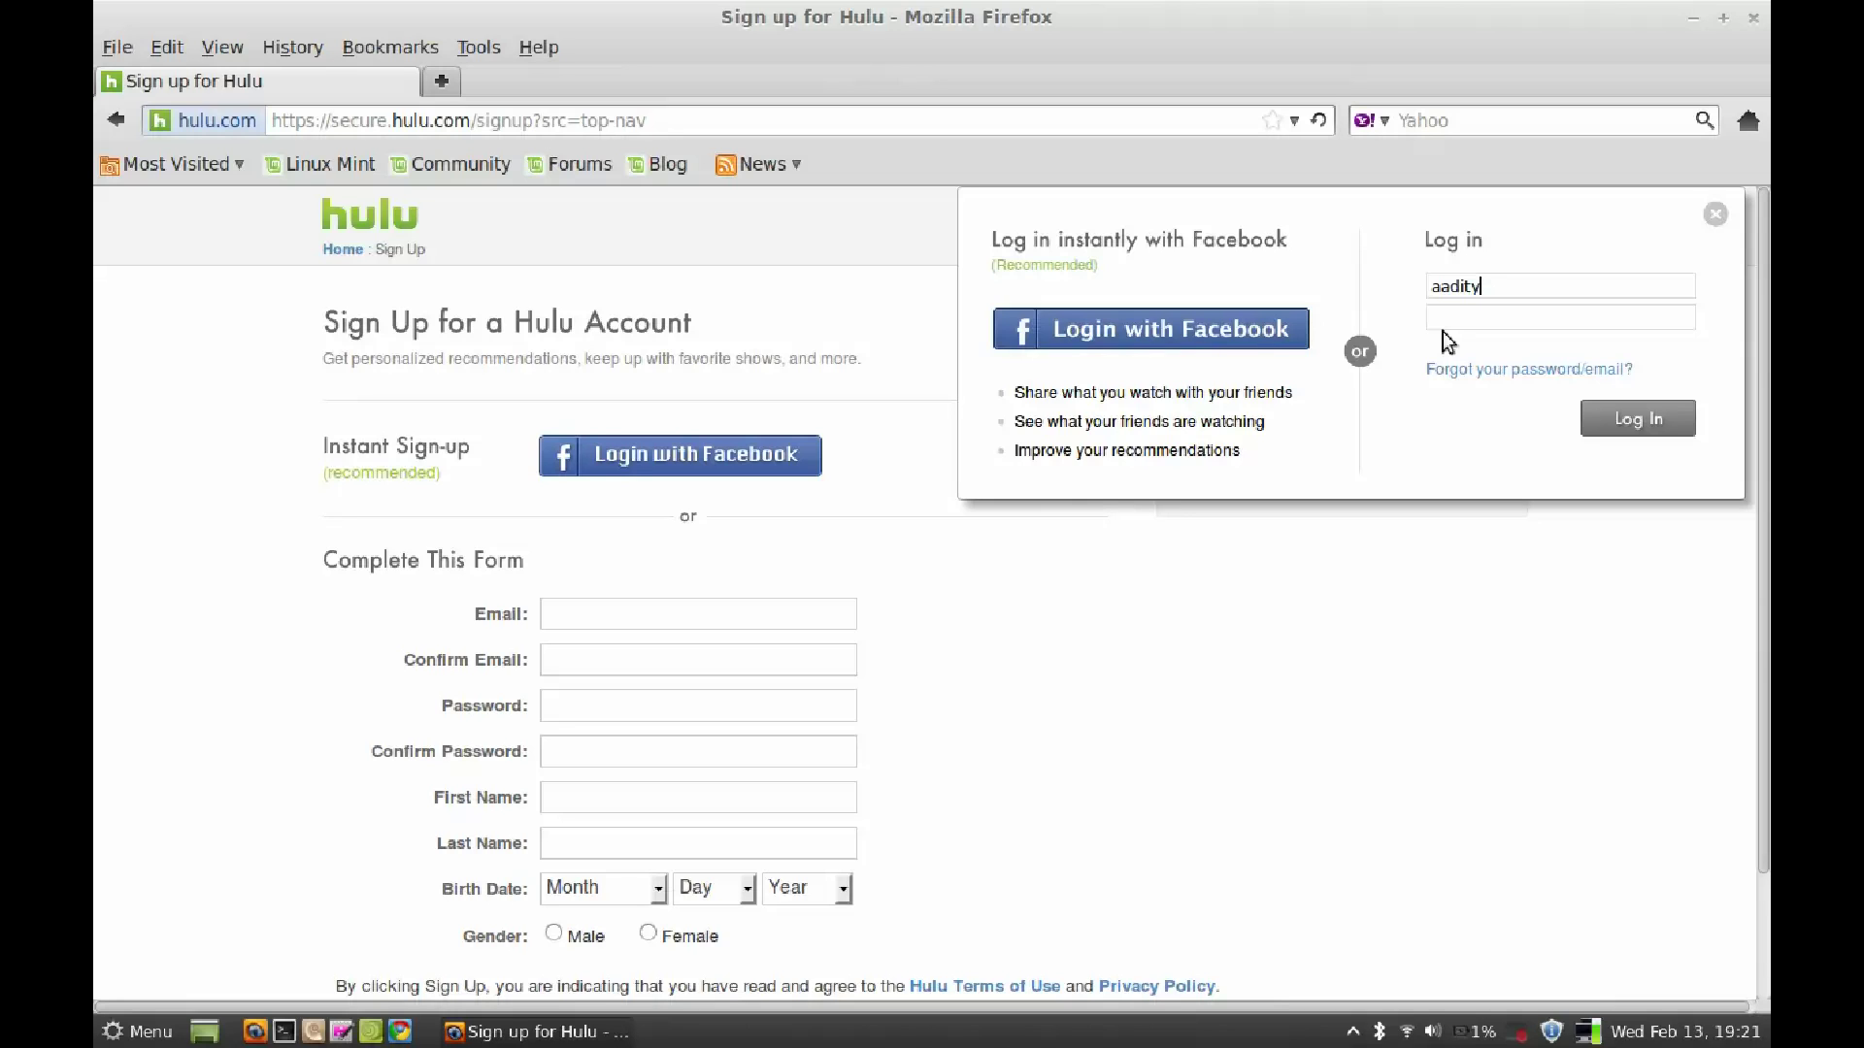
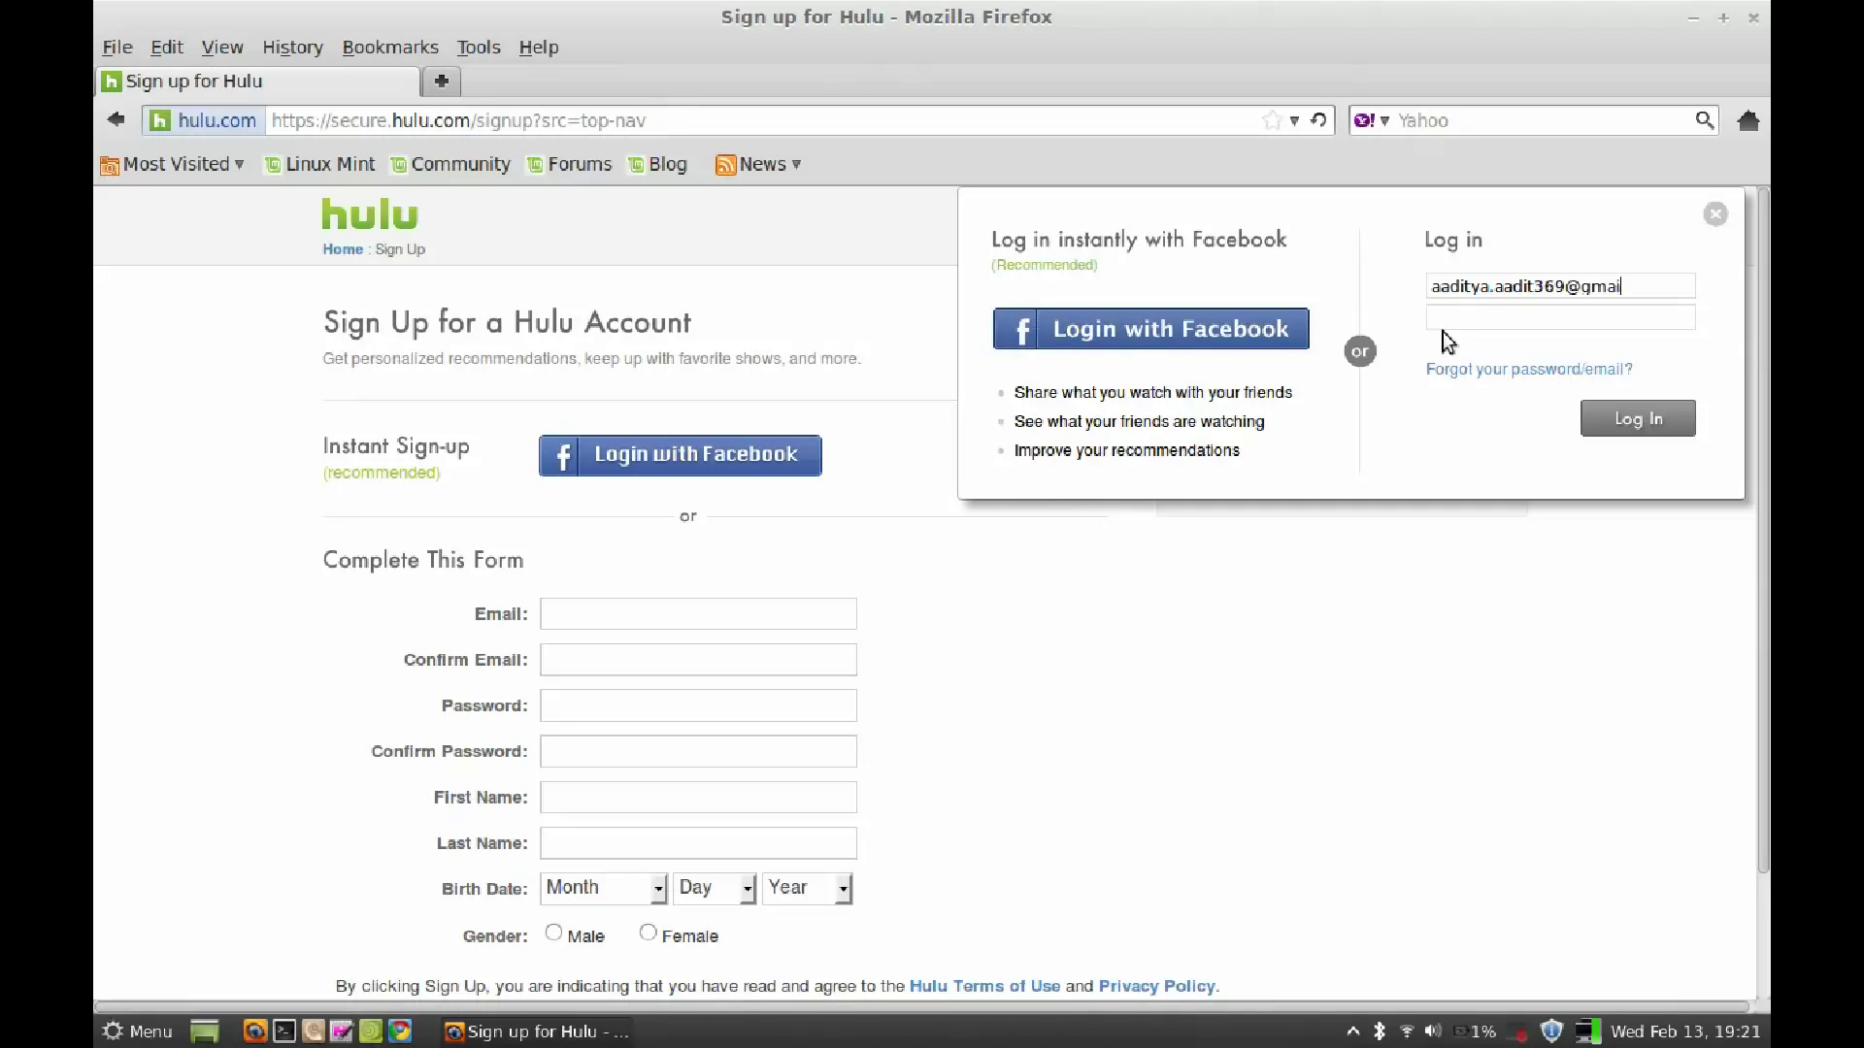
Step: Log in and browse Movies Staff Picks down to the fashion row with Jawbreaker
{"action": "left_click", "coordinate": [1646, 422]}
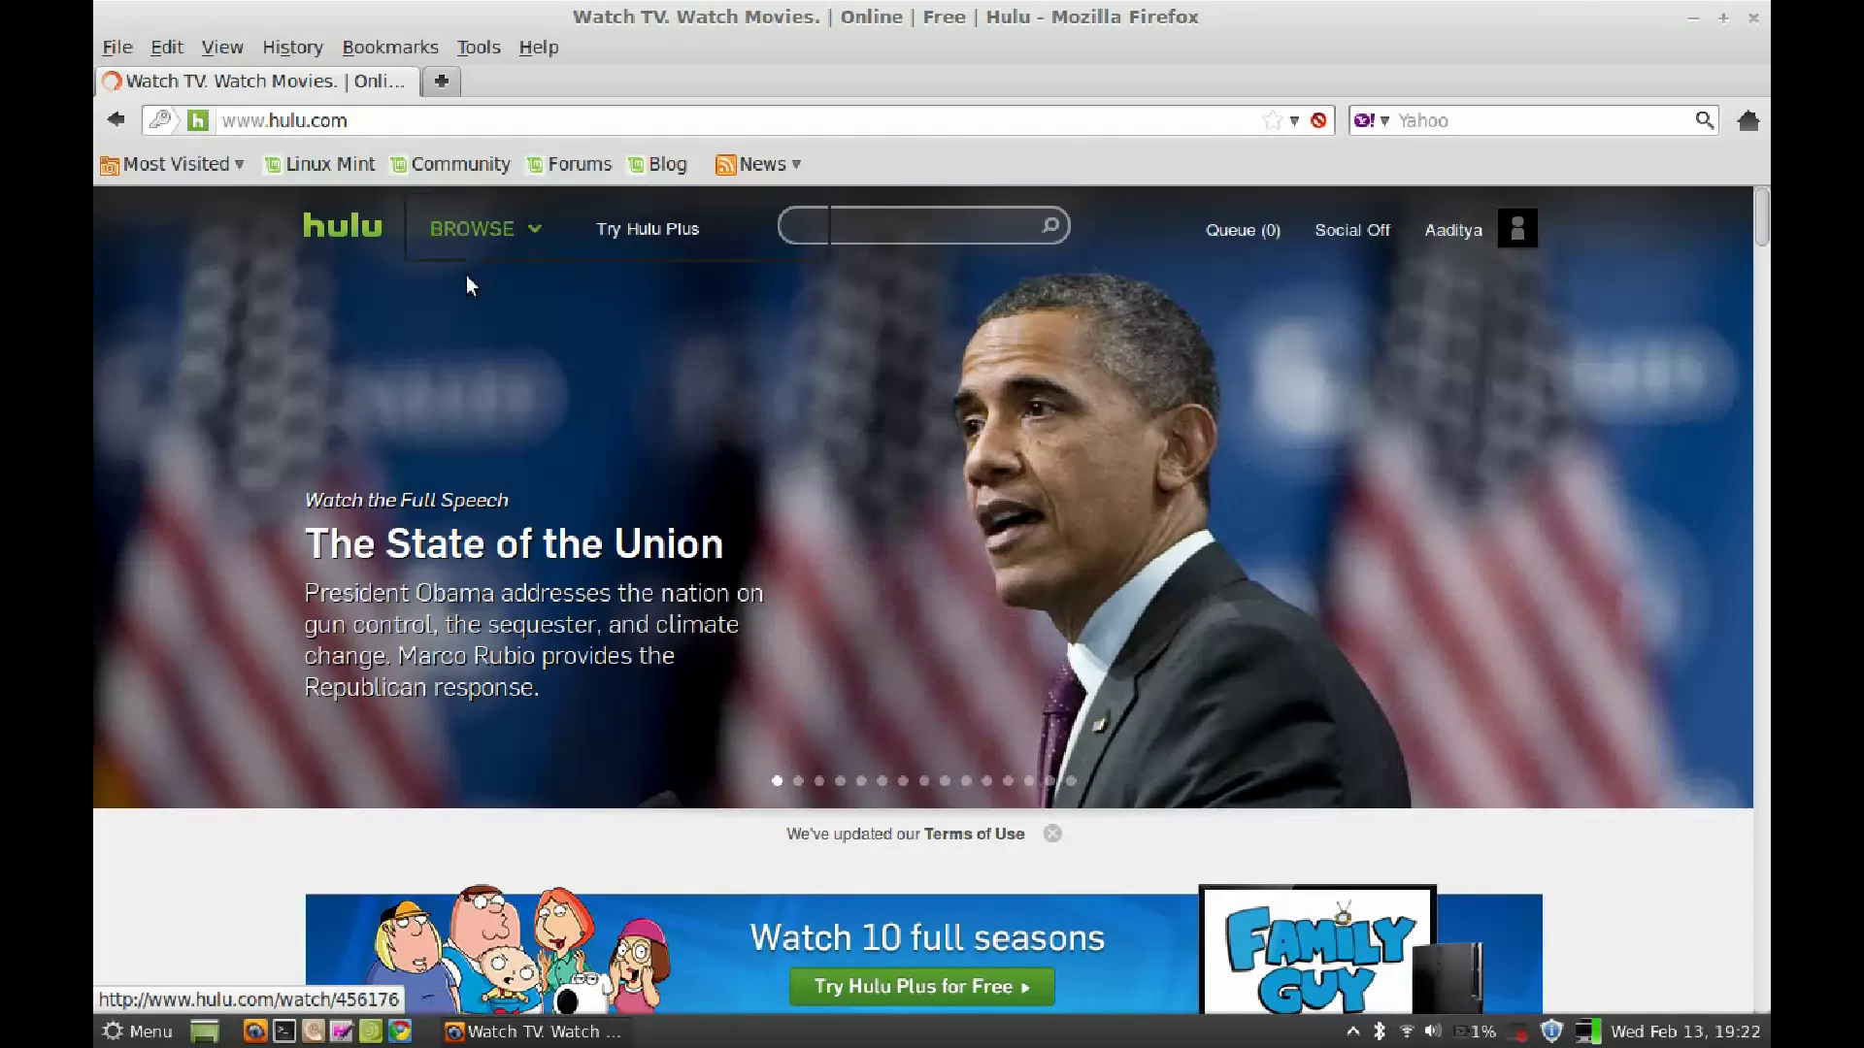
{"action": "mouse_move", "coordinate": [484, 229]}
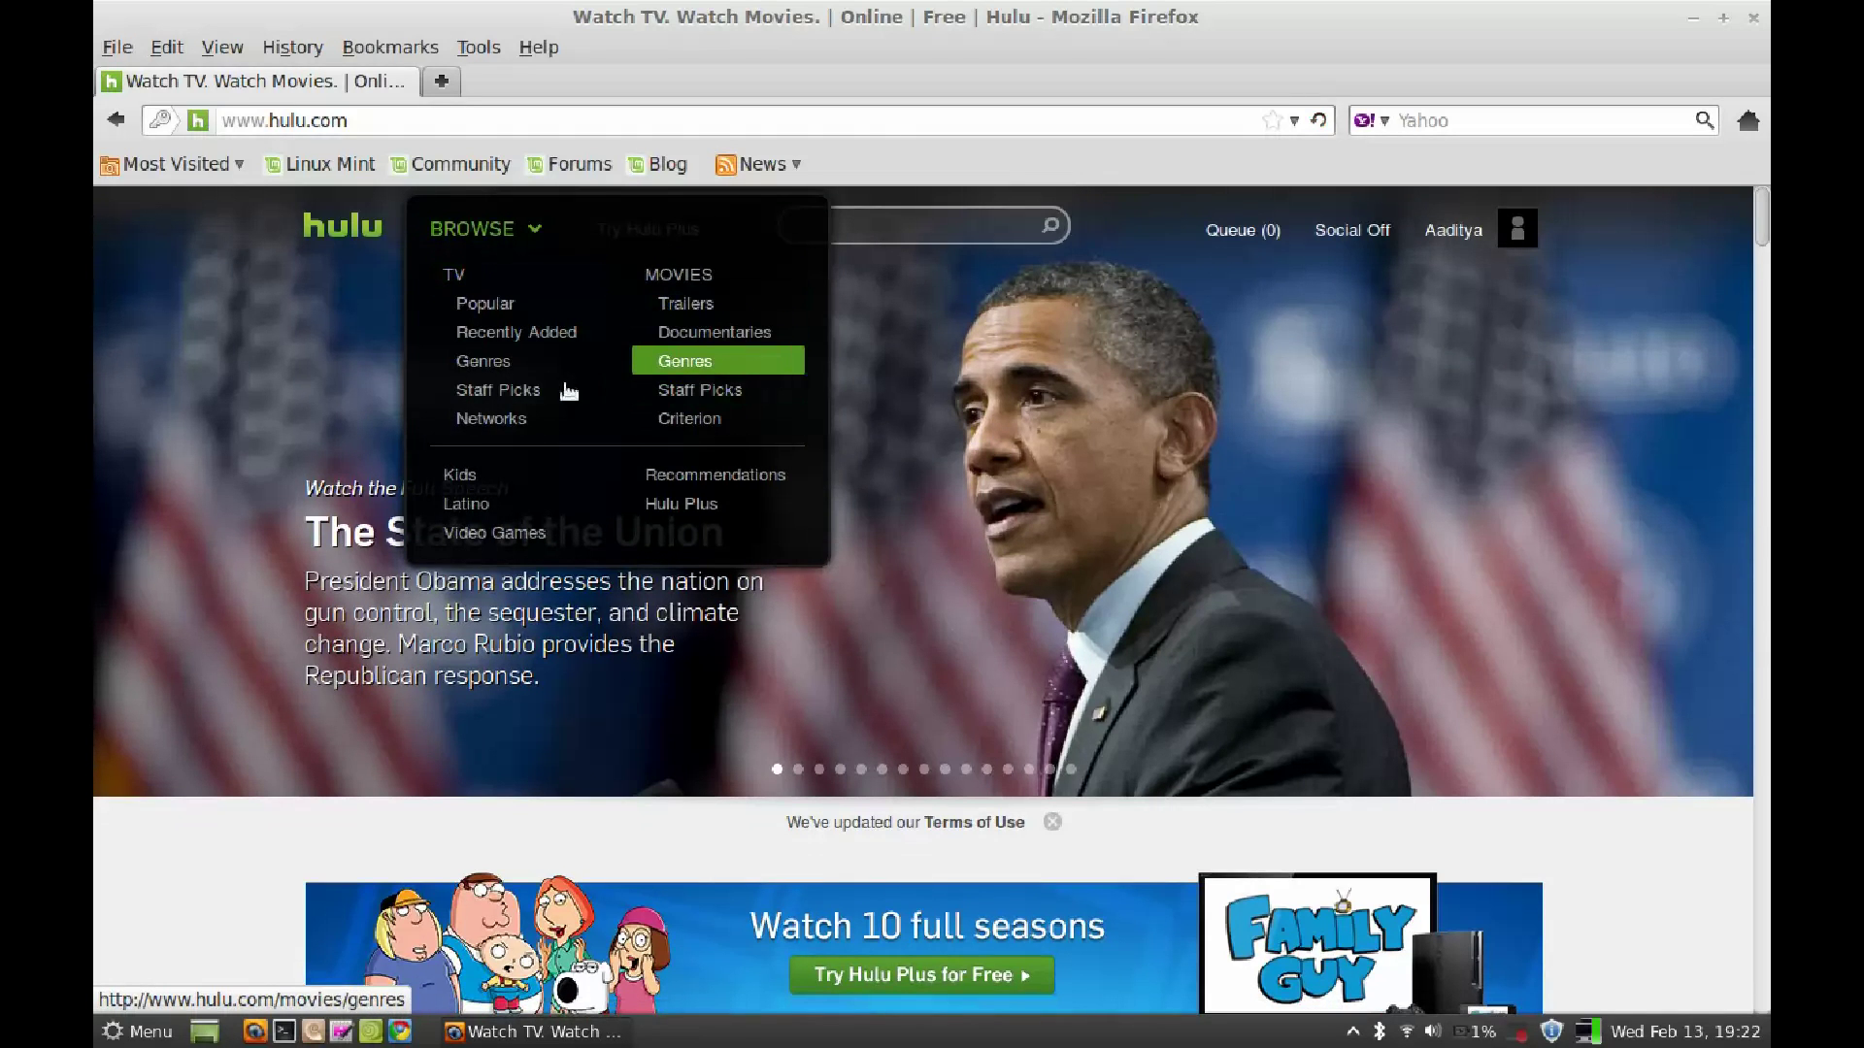
{"action": "left_click", "coordinate": [686, 391]}
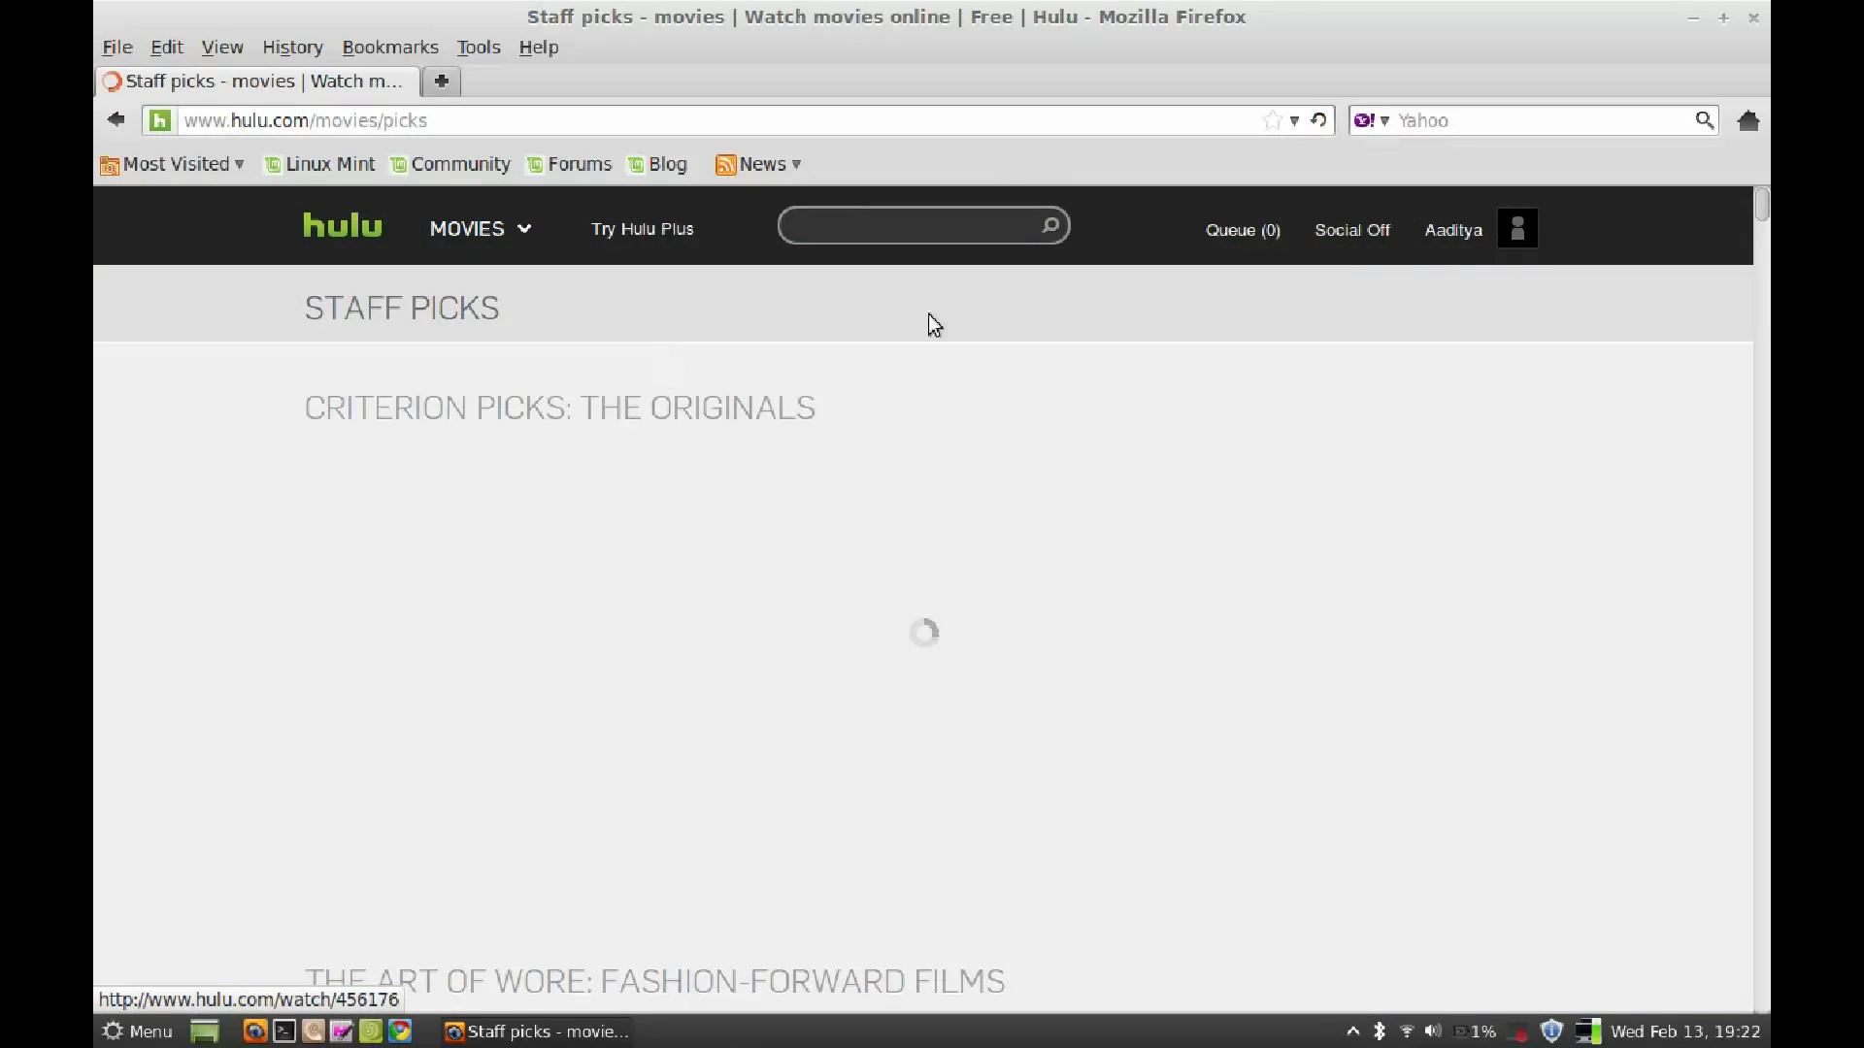
{"action": "scroll", "coordinate": [992, 361], "scroll_direction": "down", "scroll_amount": 5}
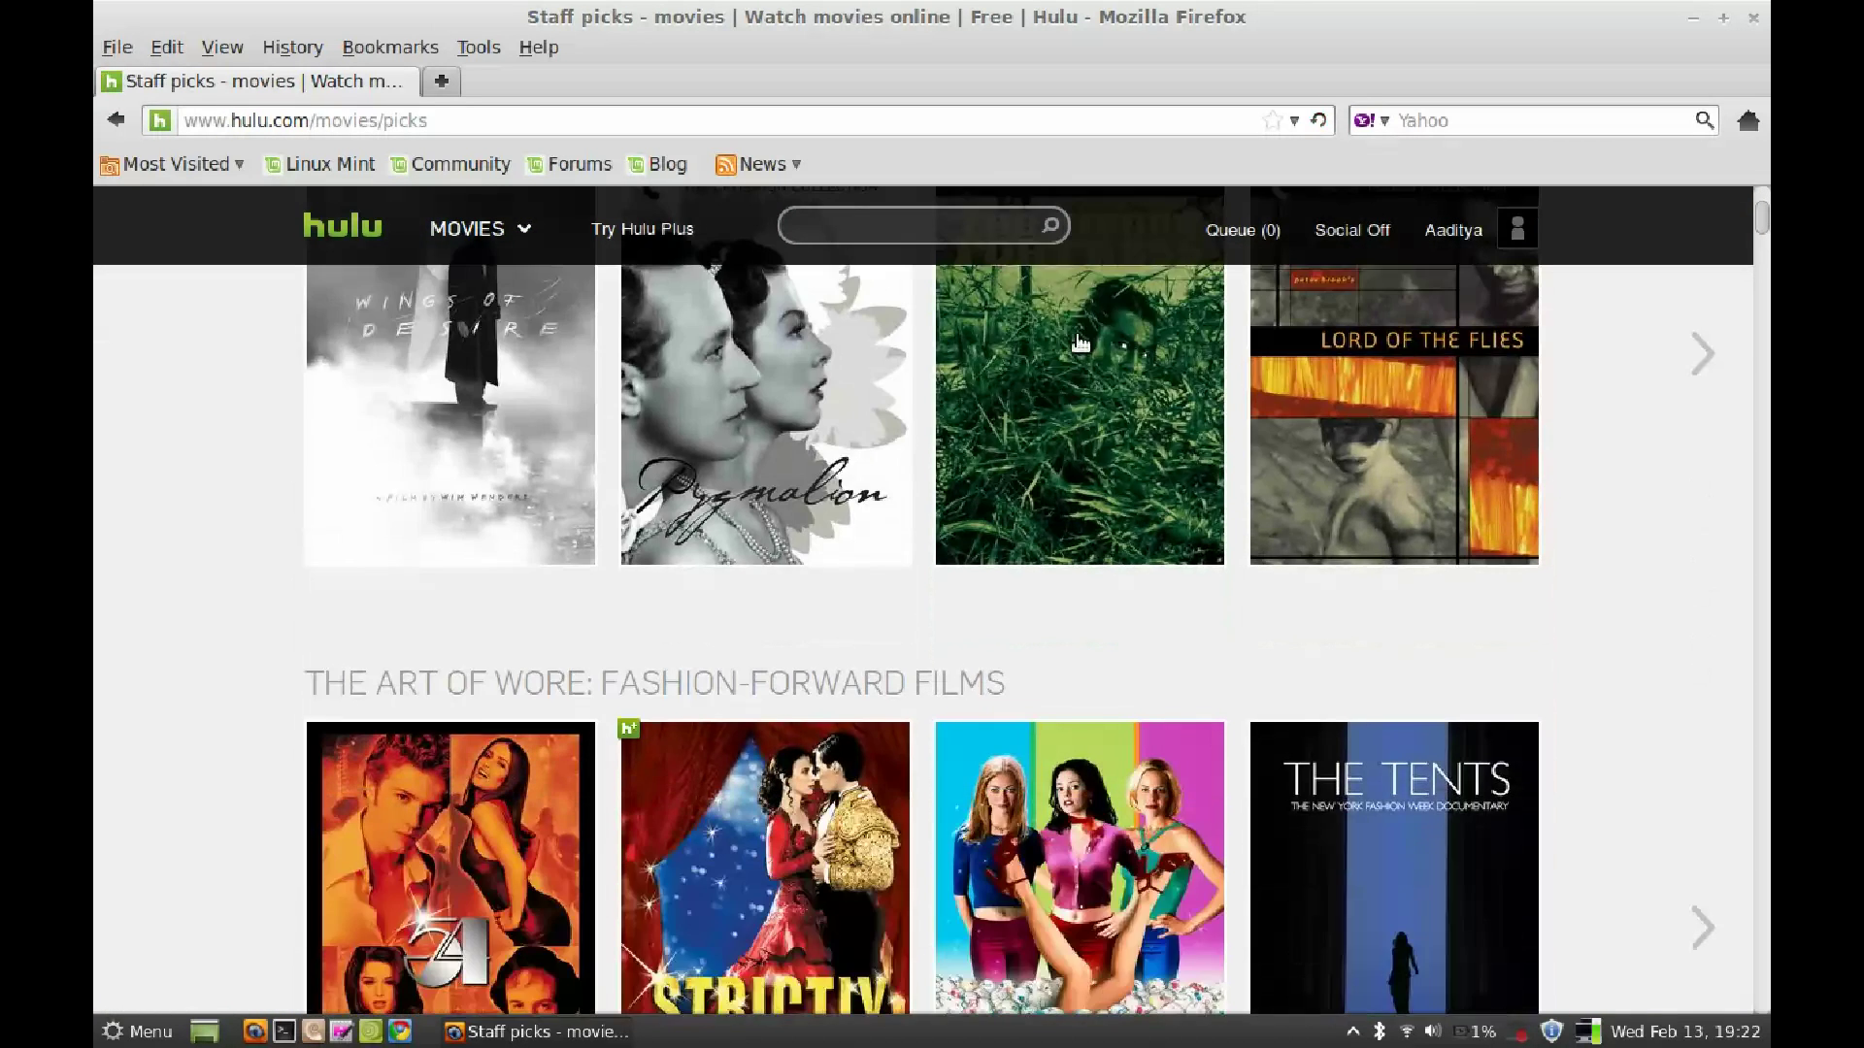
{"action": "scroll", "coordinate": [1048, 385], "scroll_direction": "down", "scroll_amount": 2}
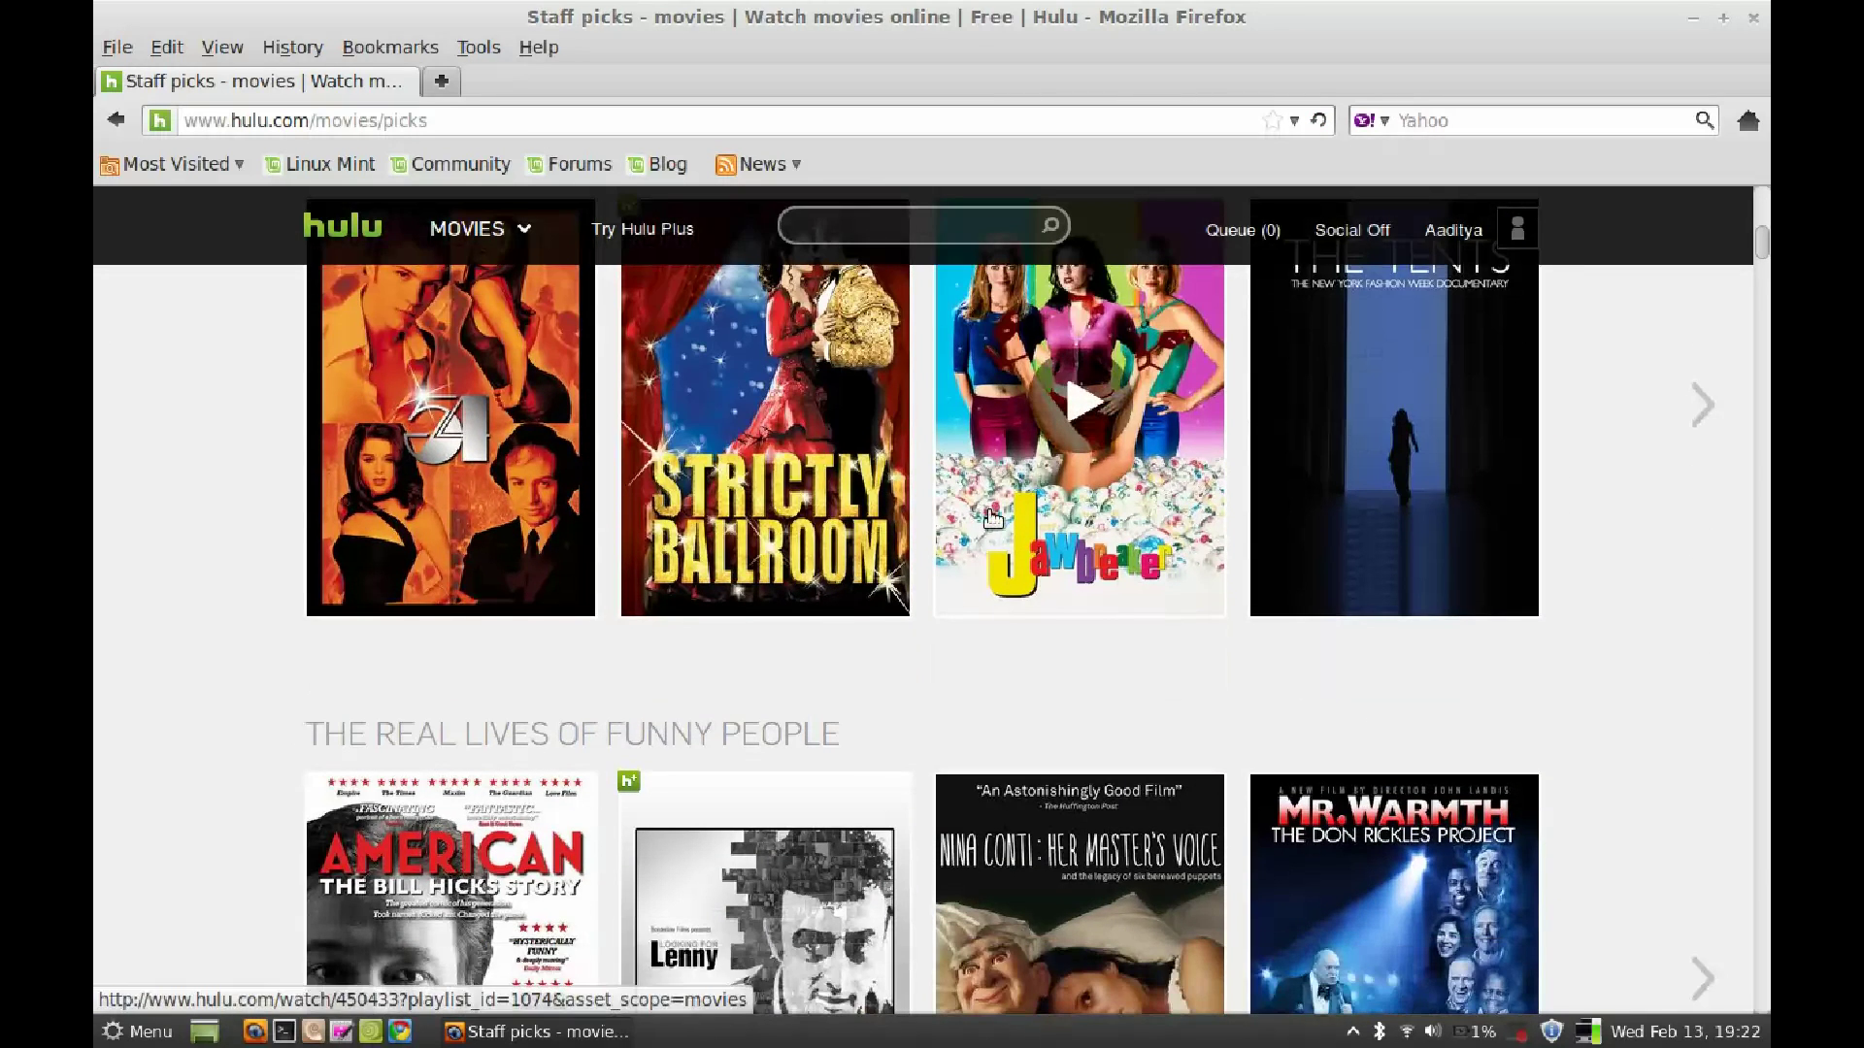
{"action": "scroll", "coordinate": [1541, 520], "scroll_direction": "up", "scroll_amount": 1}
{"action": "scroll", "coordinate": [1332, 520], "scroll_direction": "down", "scroll_amount": 1}
{"action": "scroll", "coordinate": [1282, 519], "scroll_direction": "down", "scroll_amount": 1}
{"action": "scroll", "coordinate": [1281, 519], "scroll_direction": "up", "scroll_amount": 2}
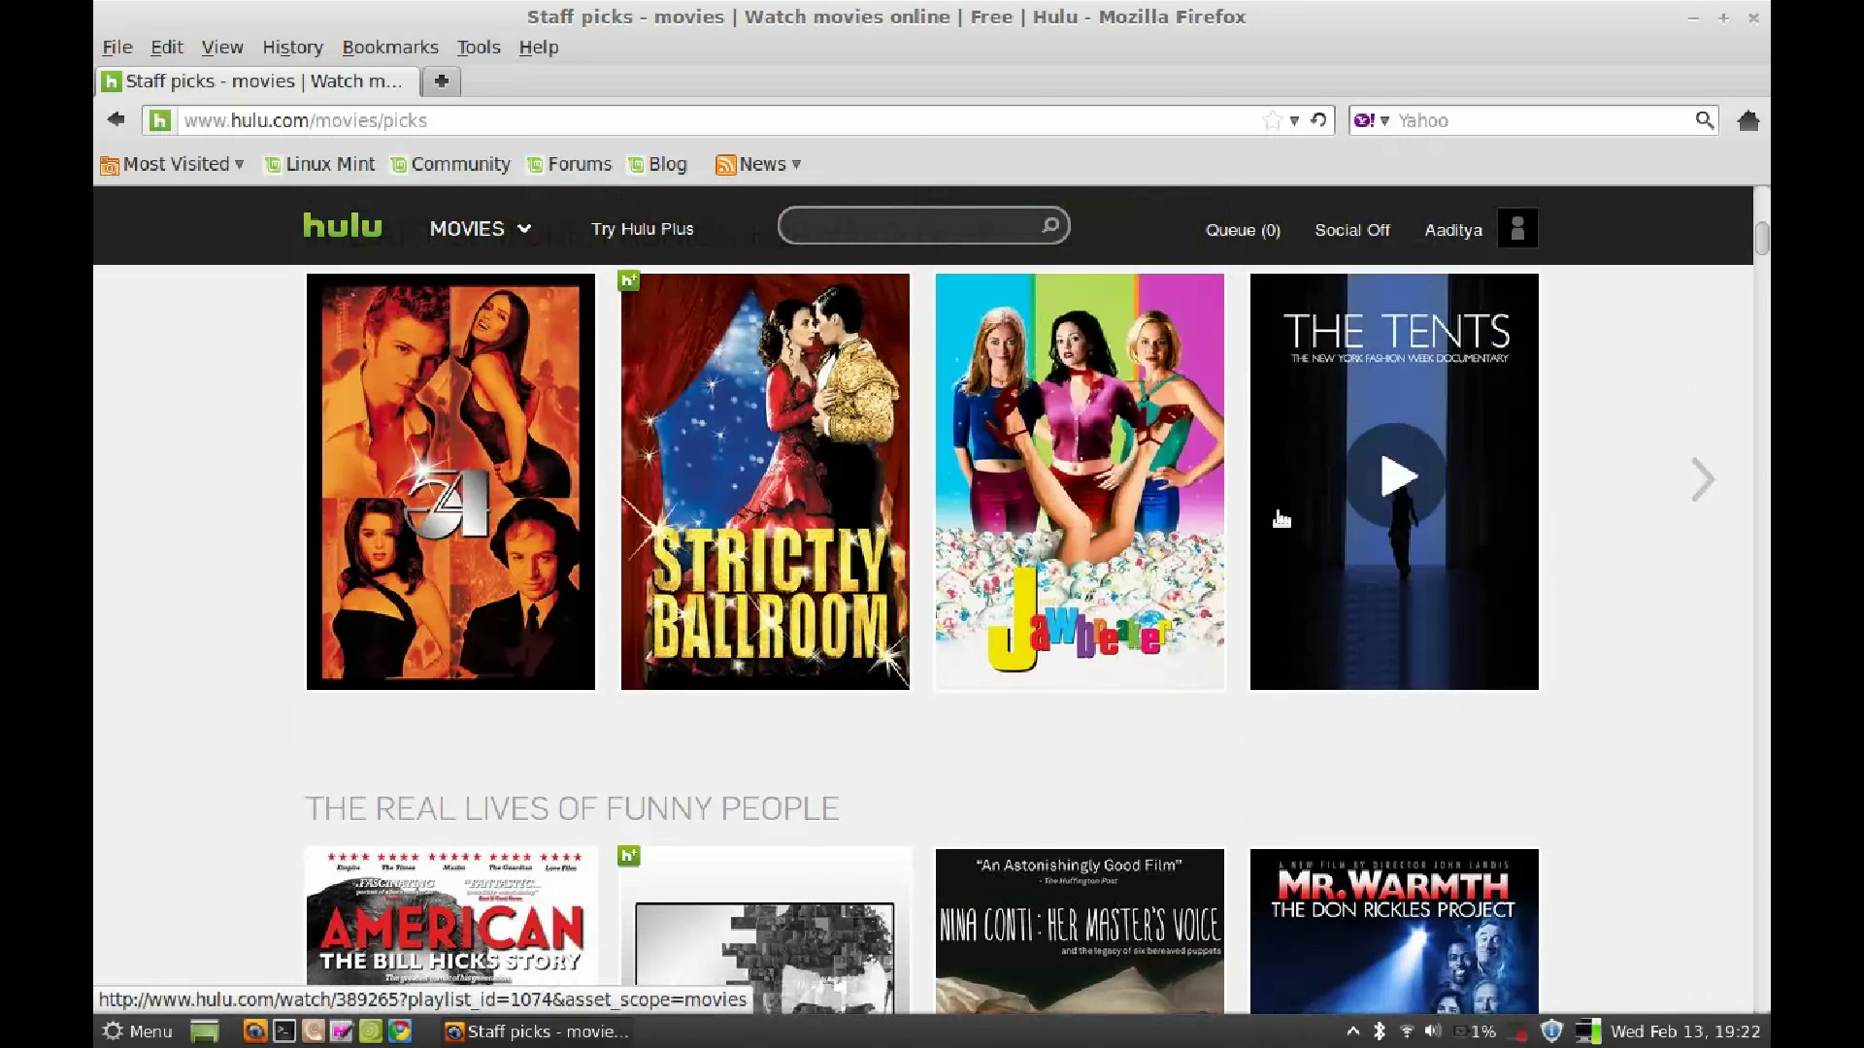
Step: Open the Jawbreaker (1999) watch page, which reports US-only streaming
{"action": "left_click", "coordinate": [1084, 478]}
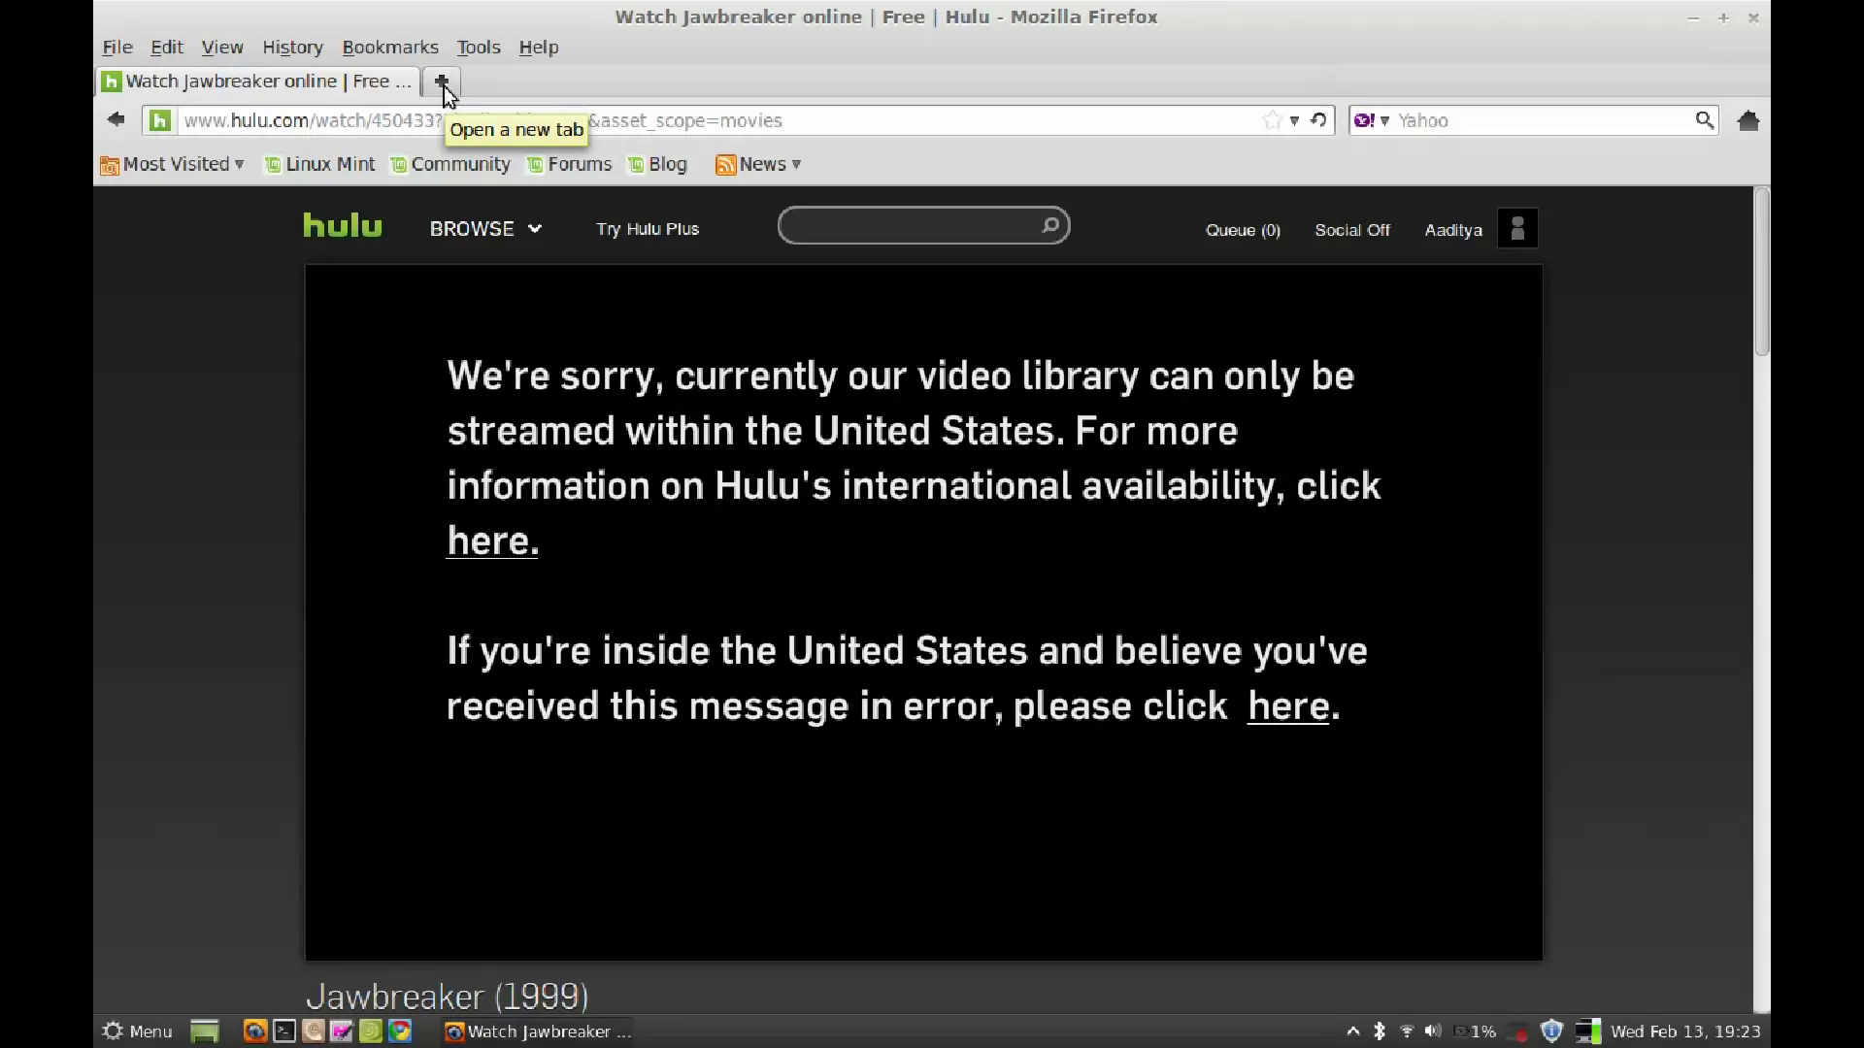
Step: Load the addons.mozilla.org home page in a new tab
{"action": "left_click", "coordinate": [444, 86]}
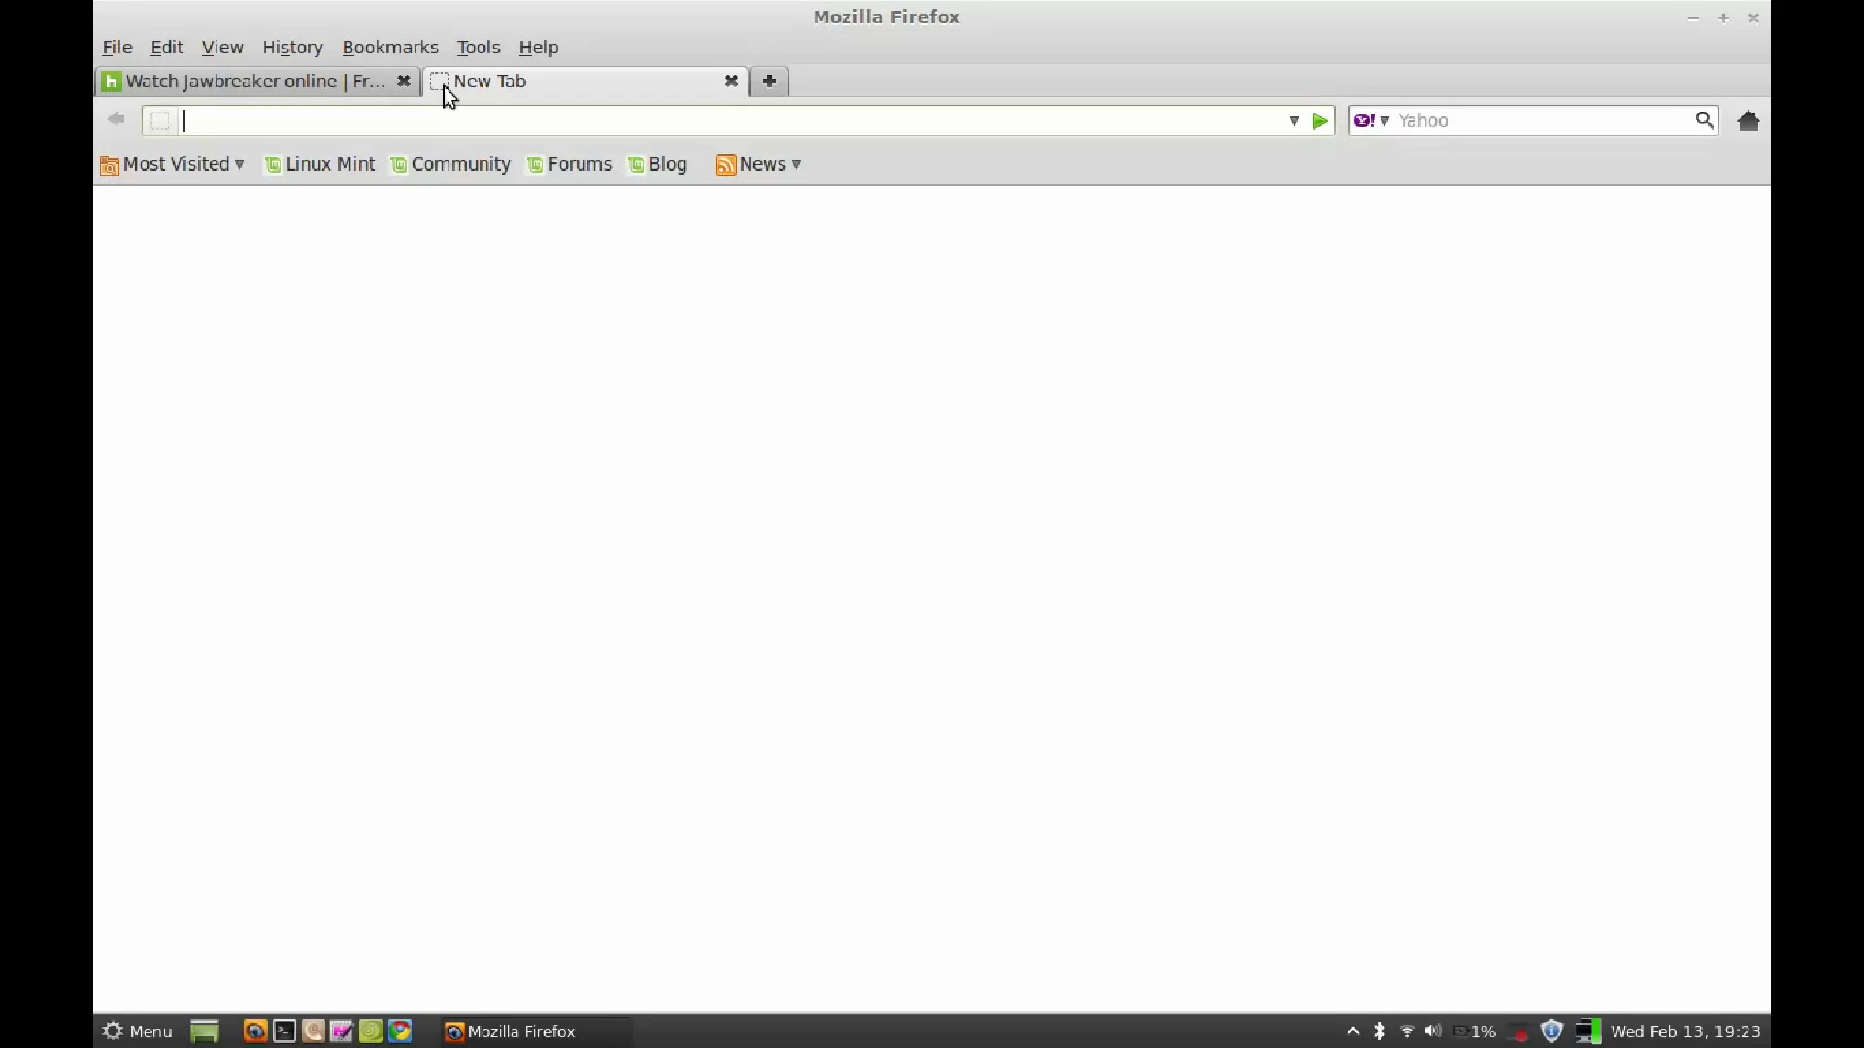
{"action": "type", "text": "a"}
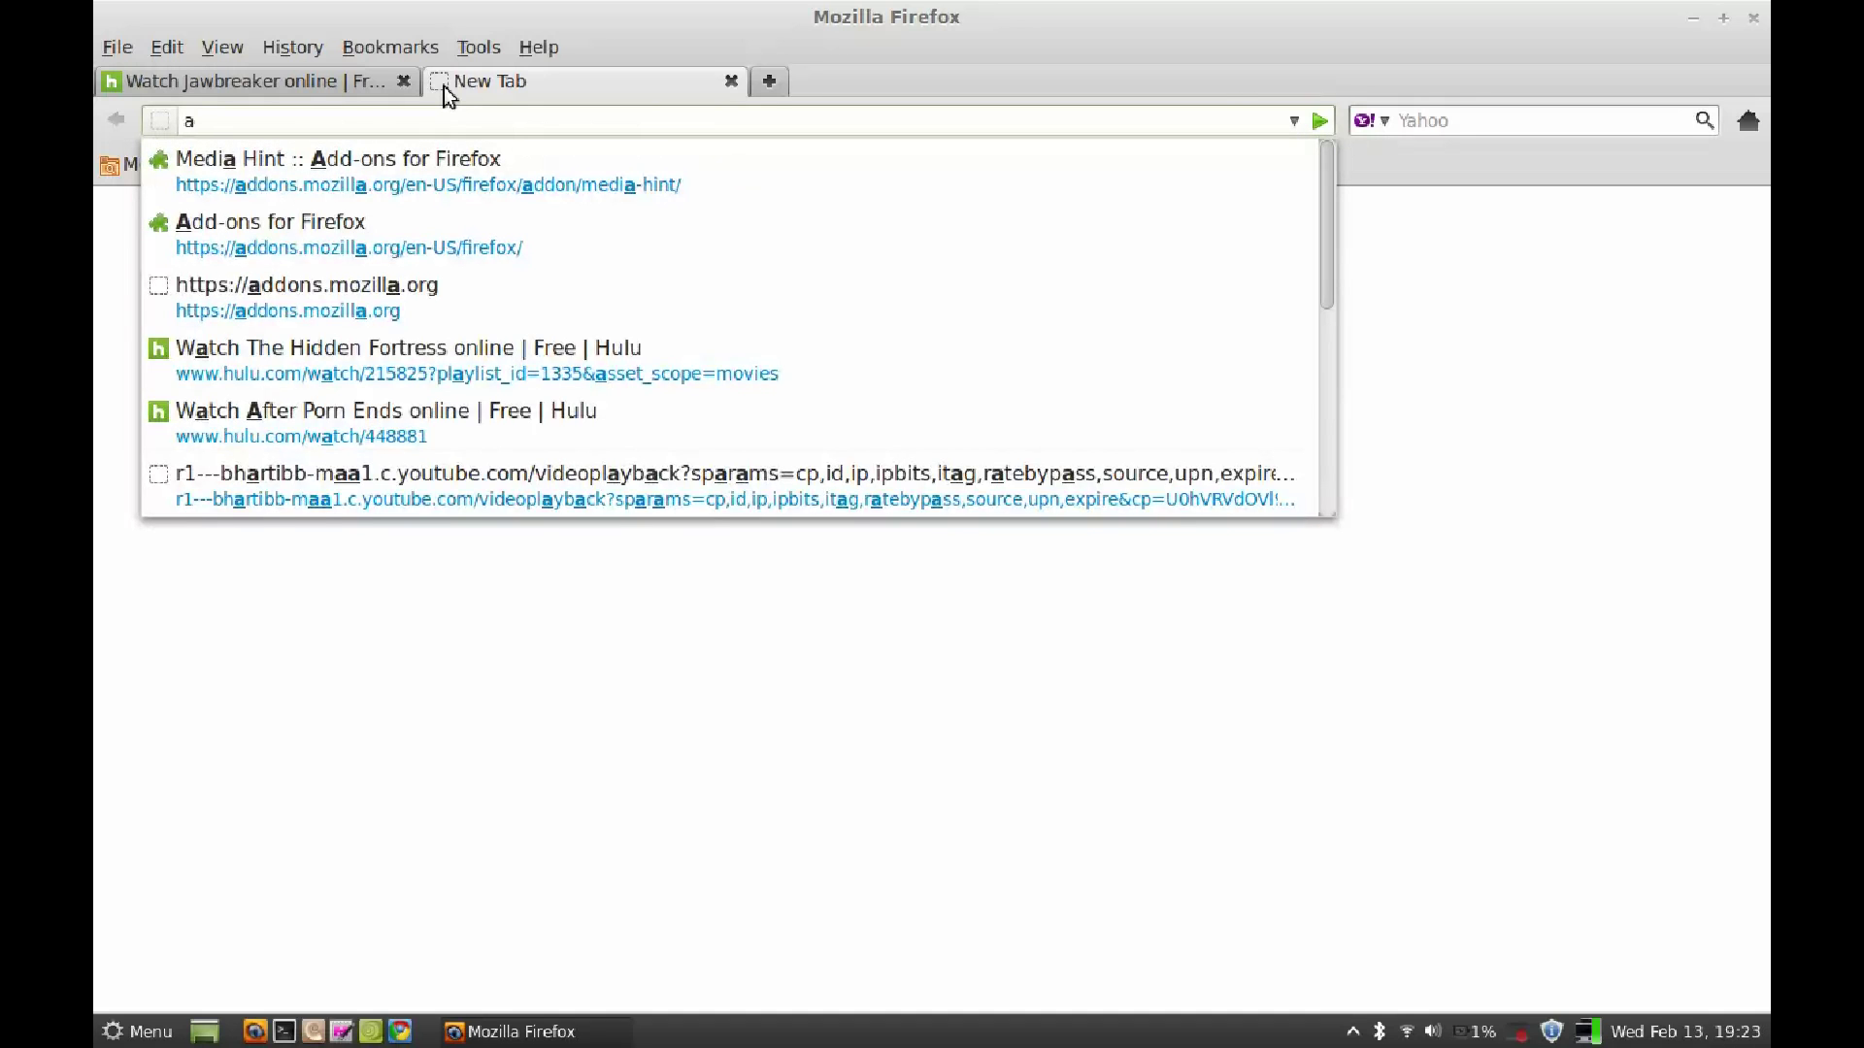
{"action": "type", "text": "d"}
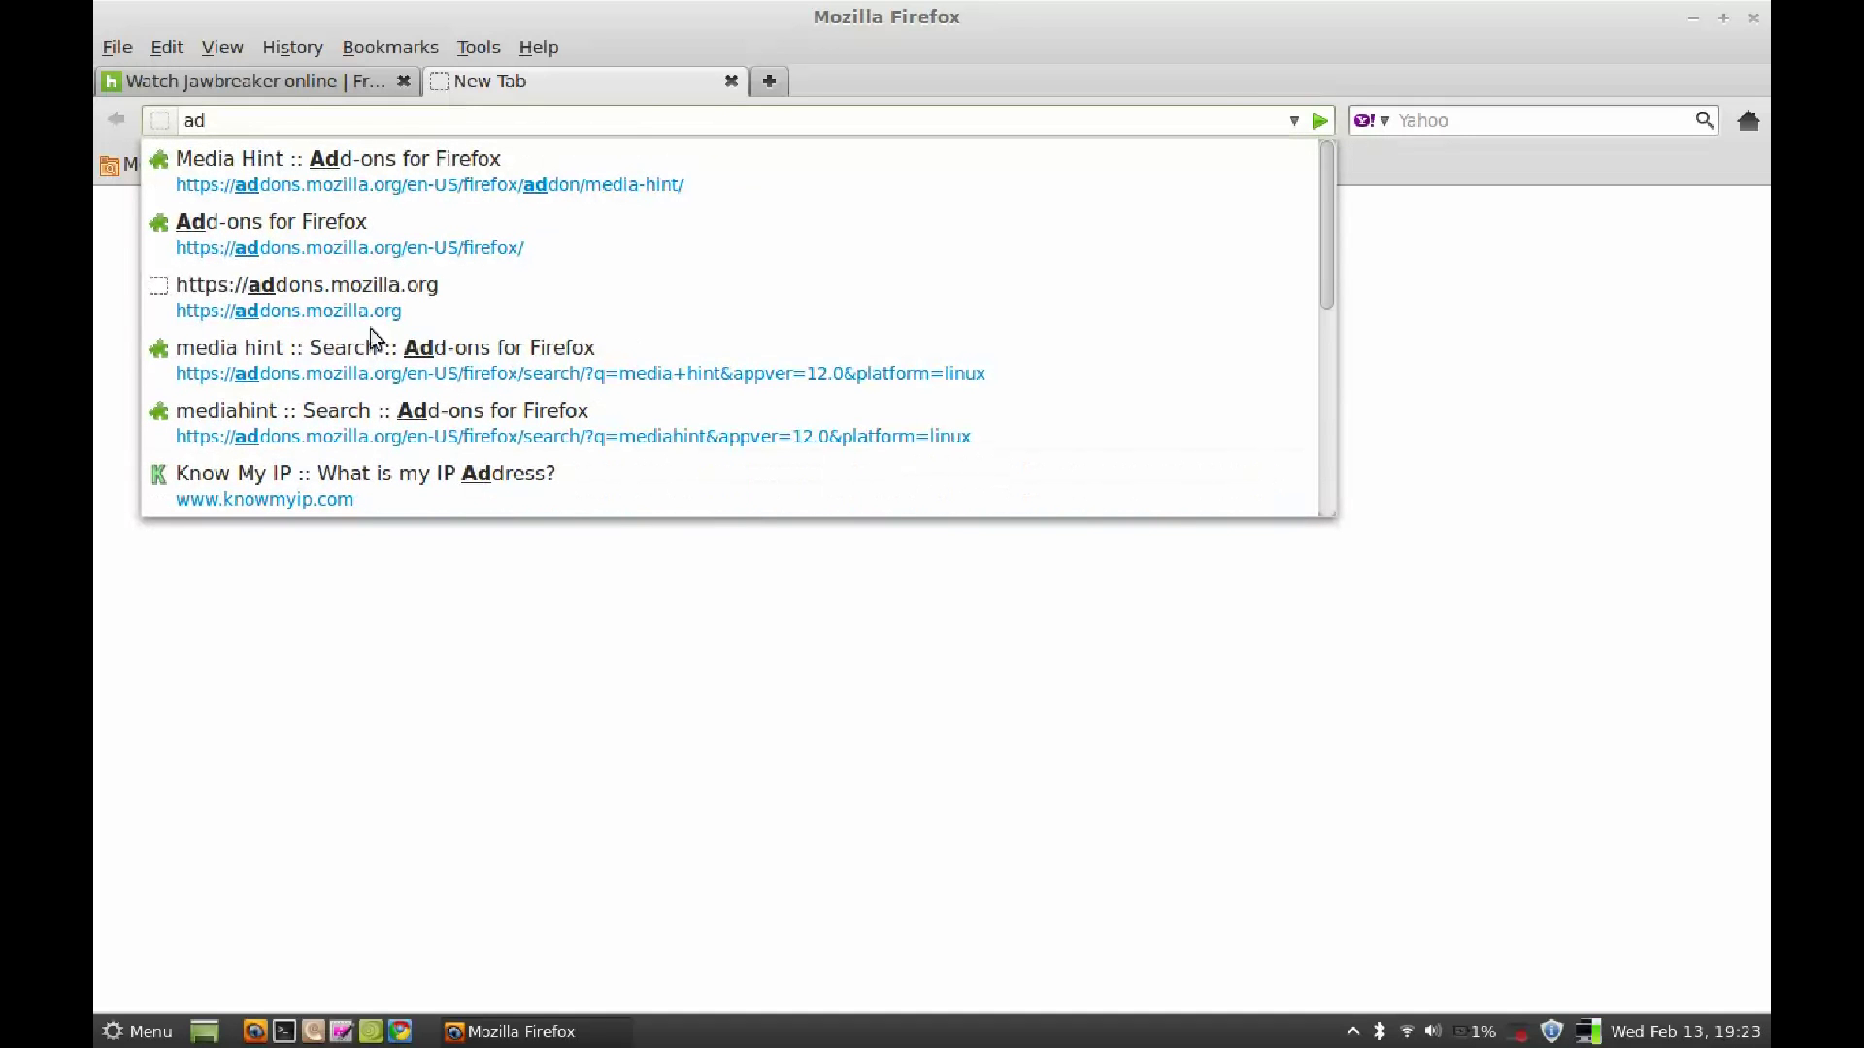
{"action": "key", "text": "Down"}
{"action": "key", "text": "BackSpace"}
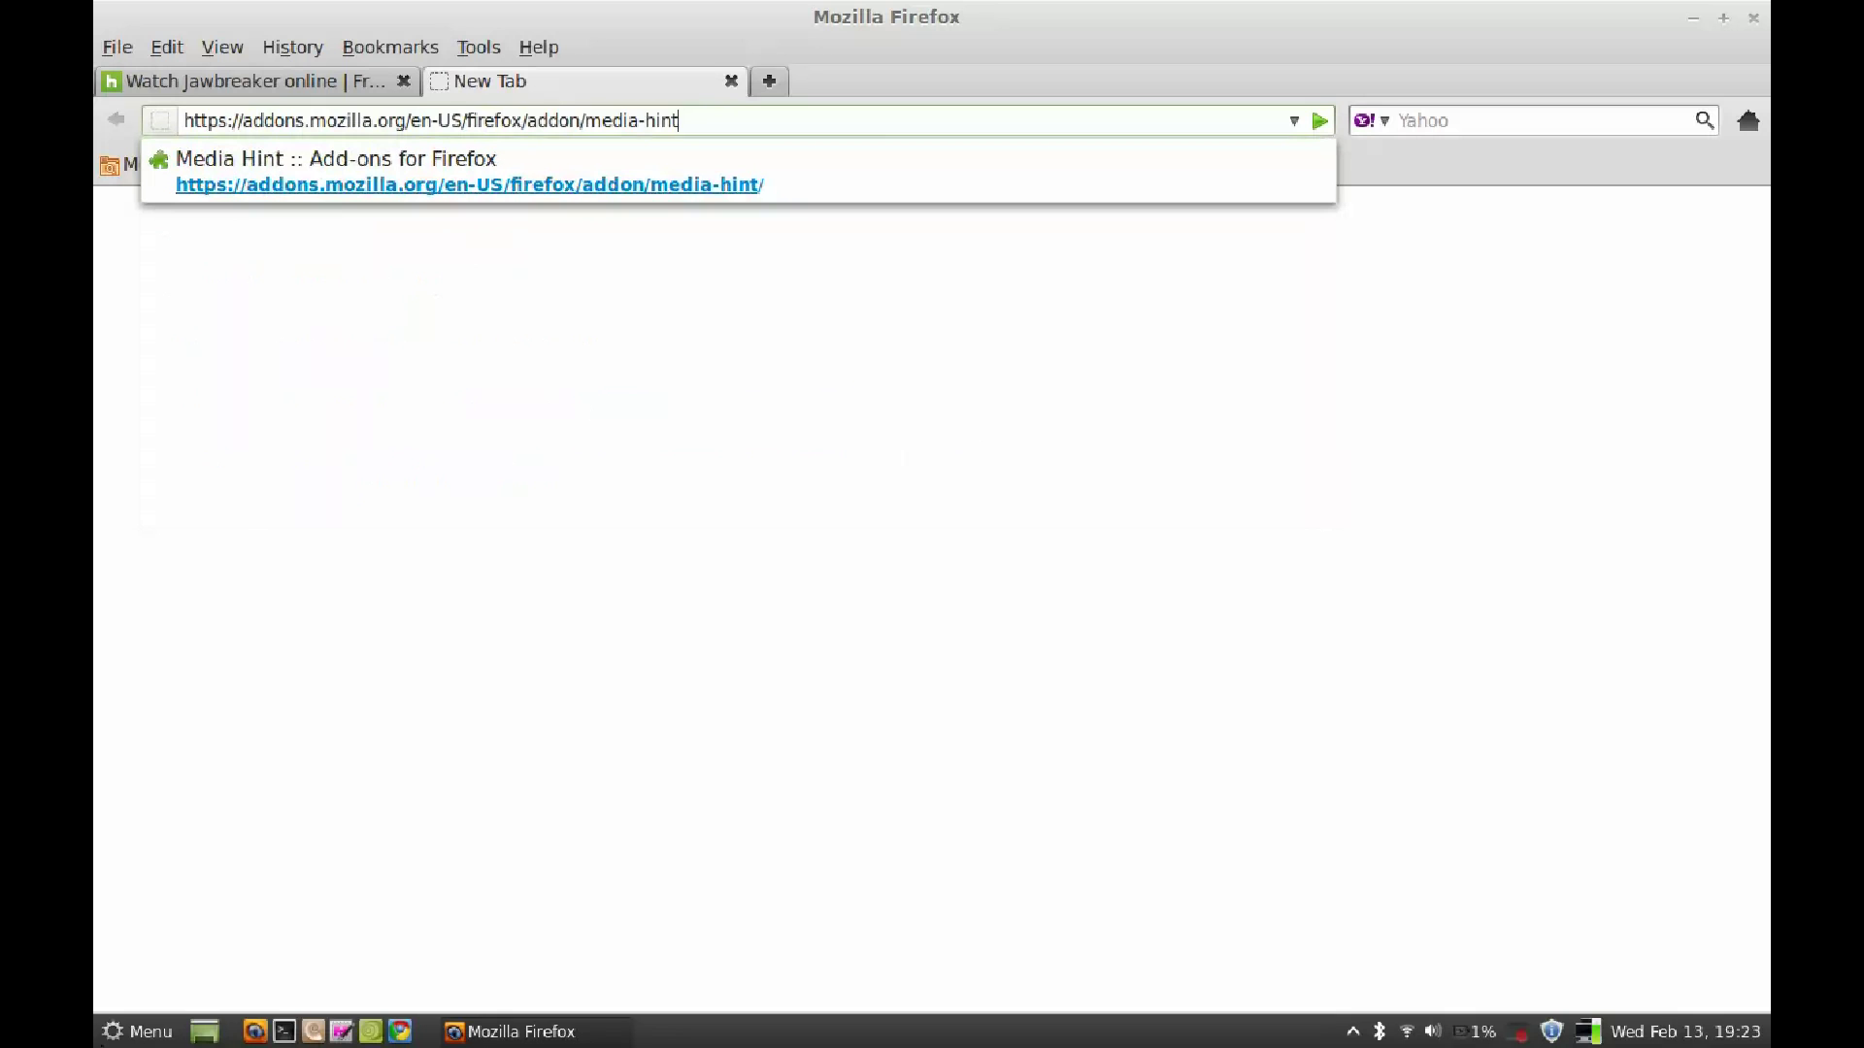
{"action": "key", "text": "BackSpace"}
{"action": "key", "text": "BackSpace"}
{"action": "key", "text": "BackSpace"}
{"action": "key", "text": "BackSpace"}
{"action": "key", "text": "BackSpace"}
{"action": "key", "text": "BackSpace"}
{"action": "key", "text": "BackSpace"}
{"action": "key", "text": "BackSpace"}
{"action": "key", "text": "BackSpace"}
{"action": "key", "text": "BackSpace"}
{"action": "key", "text": "BackSpace"}
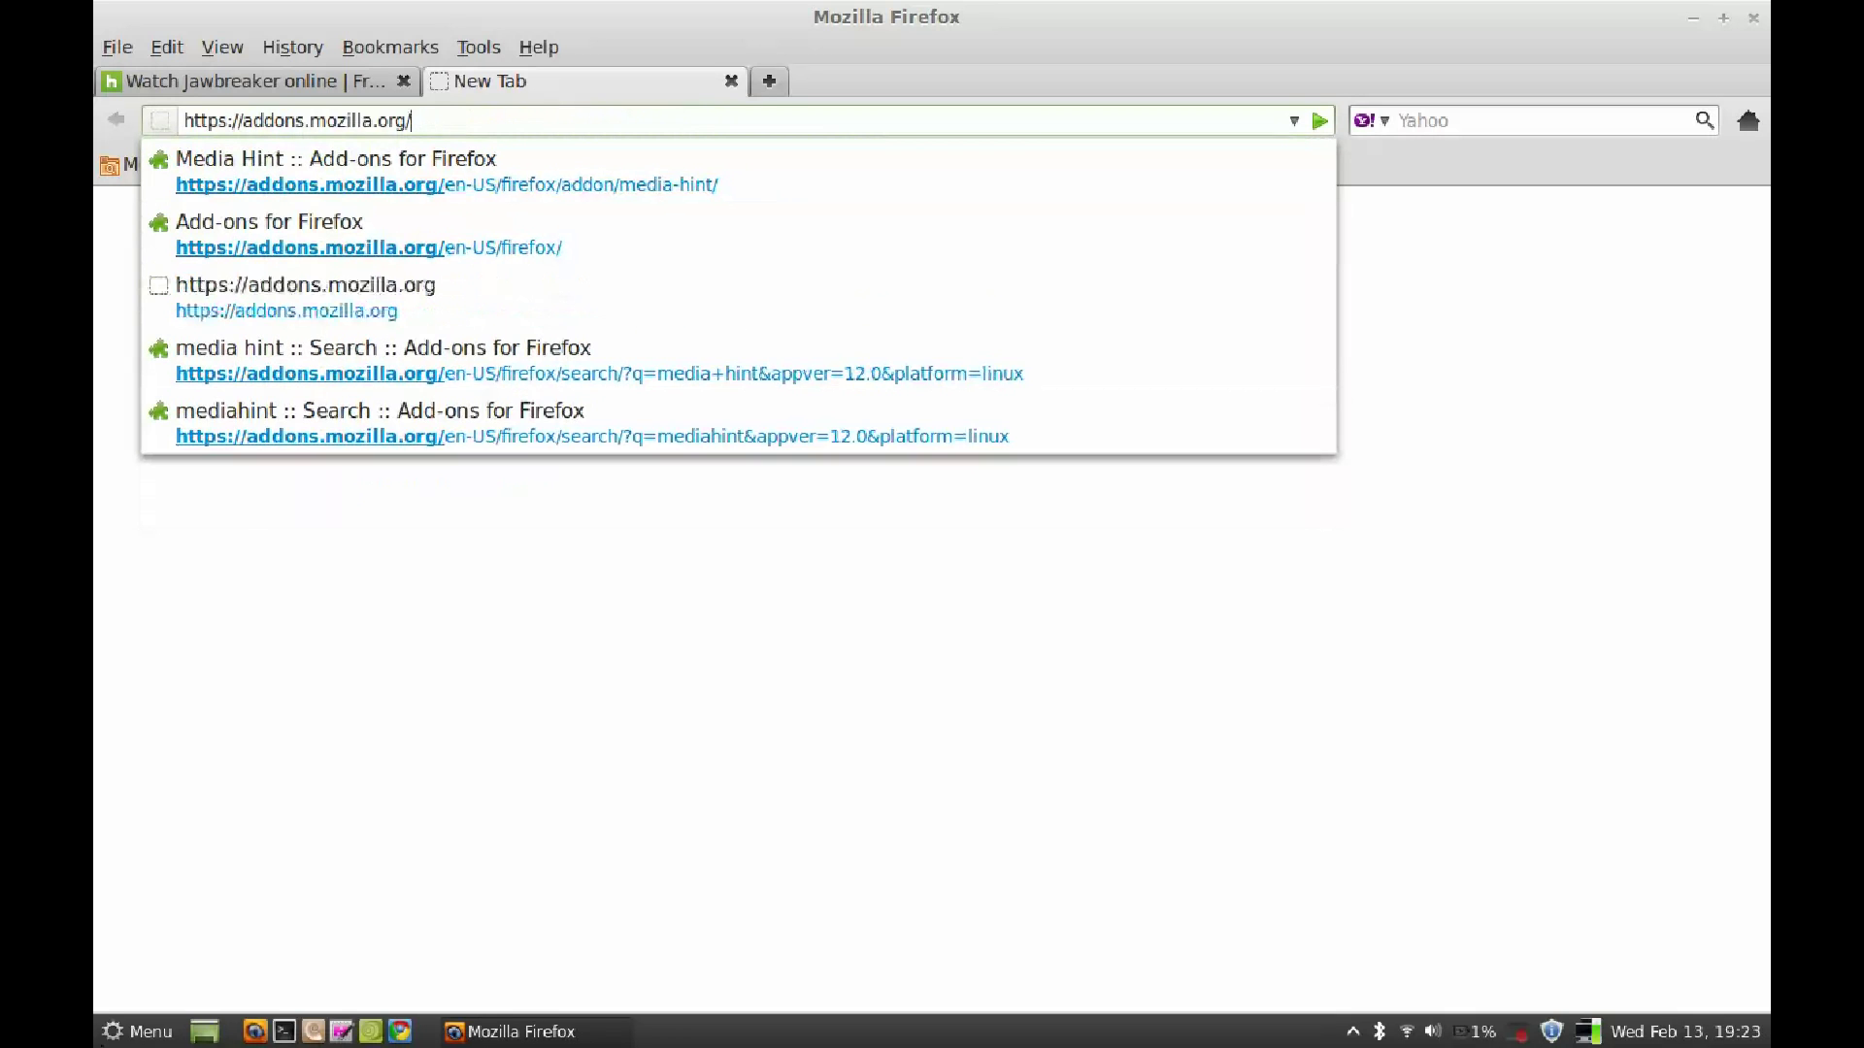
{"action": "key", "text": "Return"}
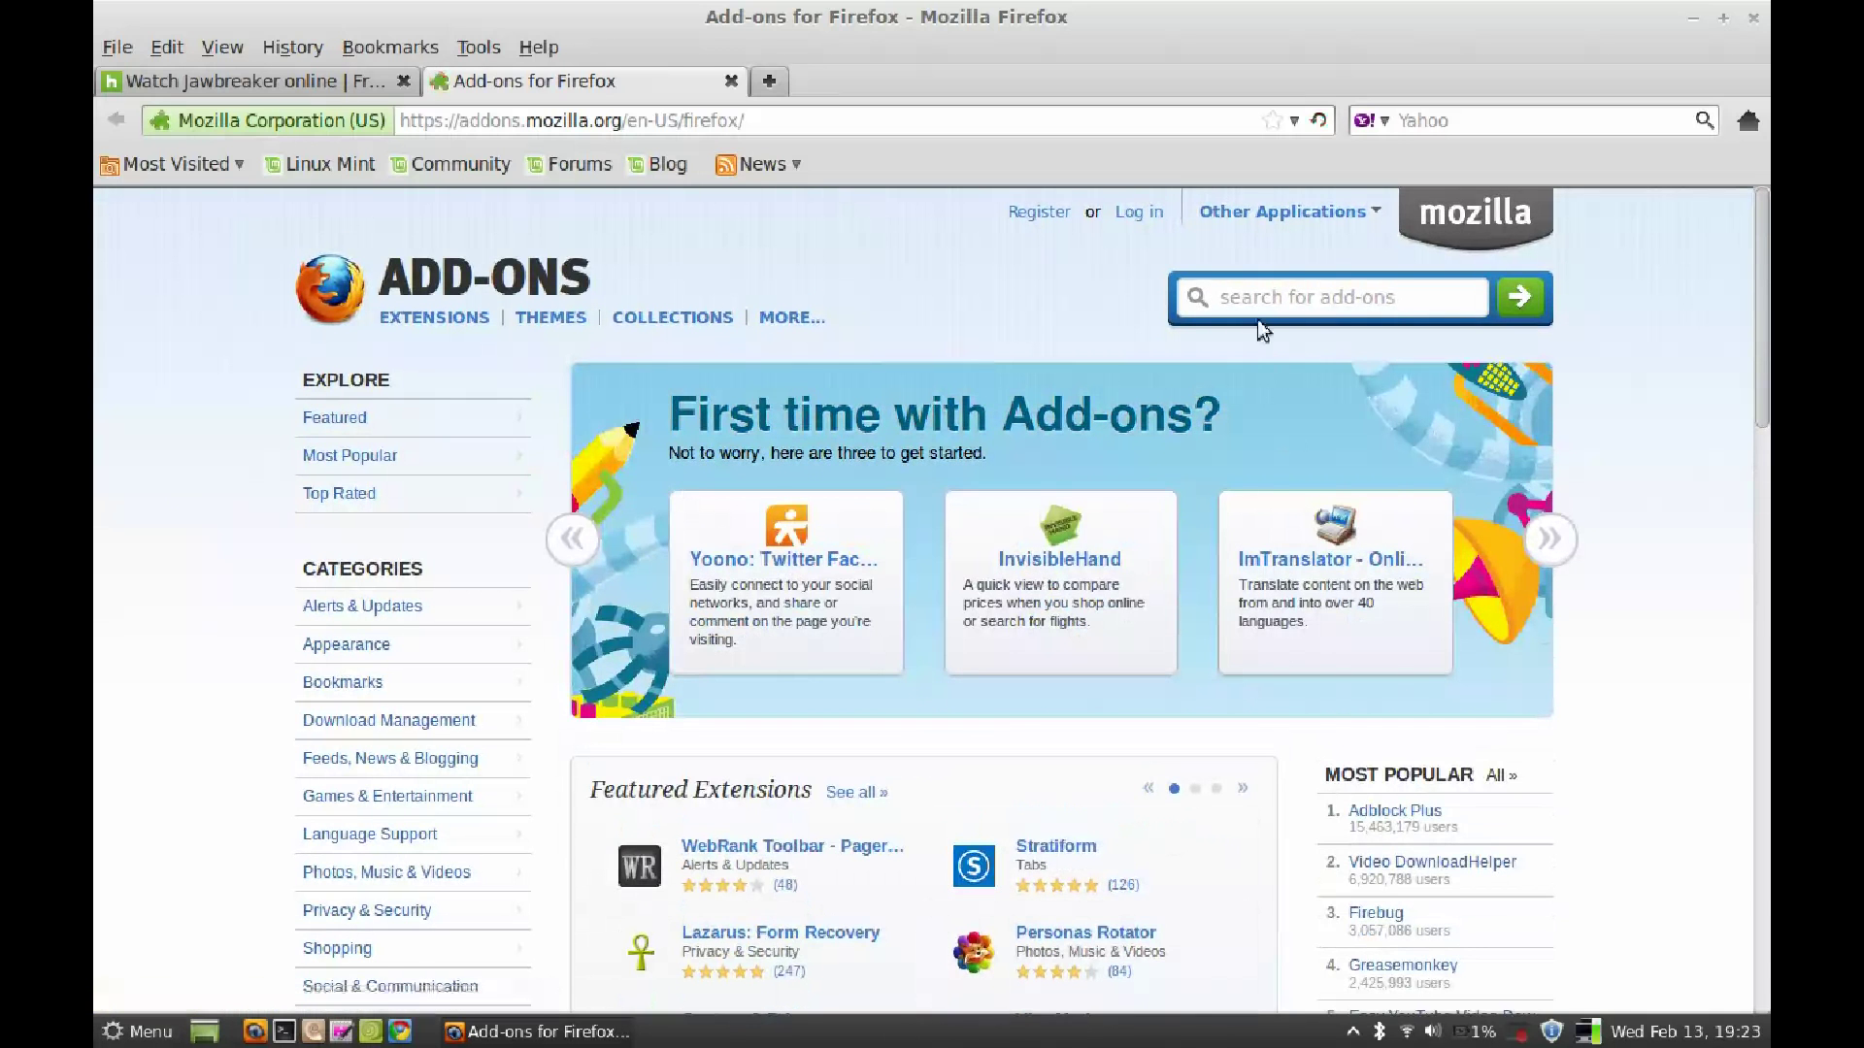
Step: Search the Firefox add-ons catalogue for 'Media hint'
{"action": "left_click", "coordinate": [1252, 297]}
{"action": "type", "text": "Media "}
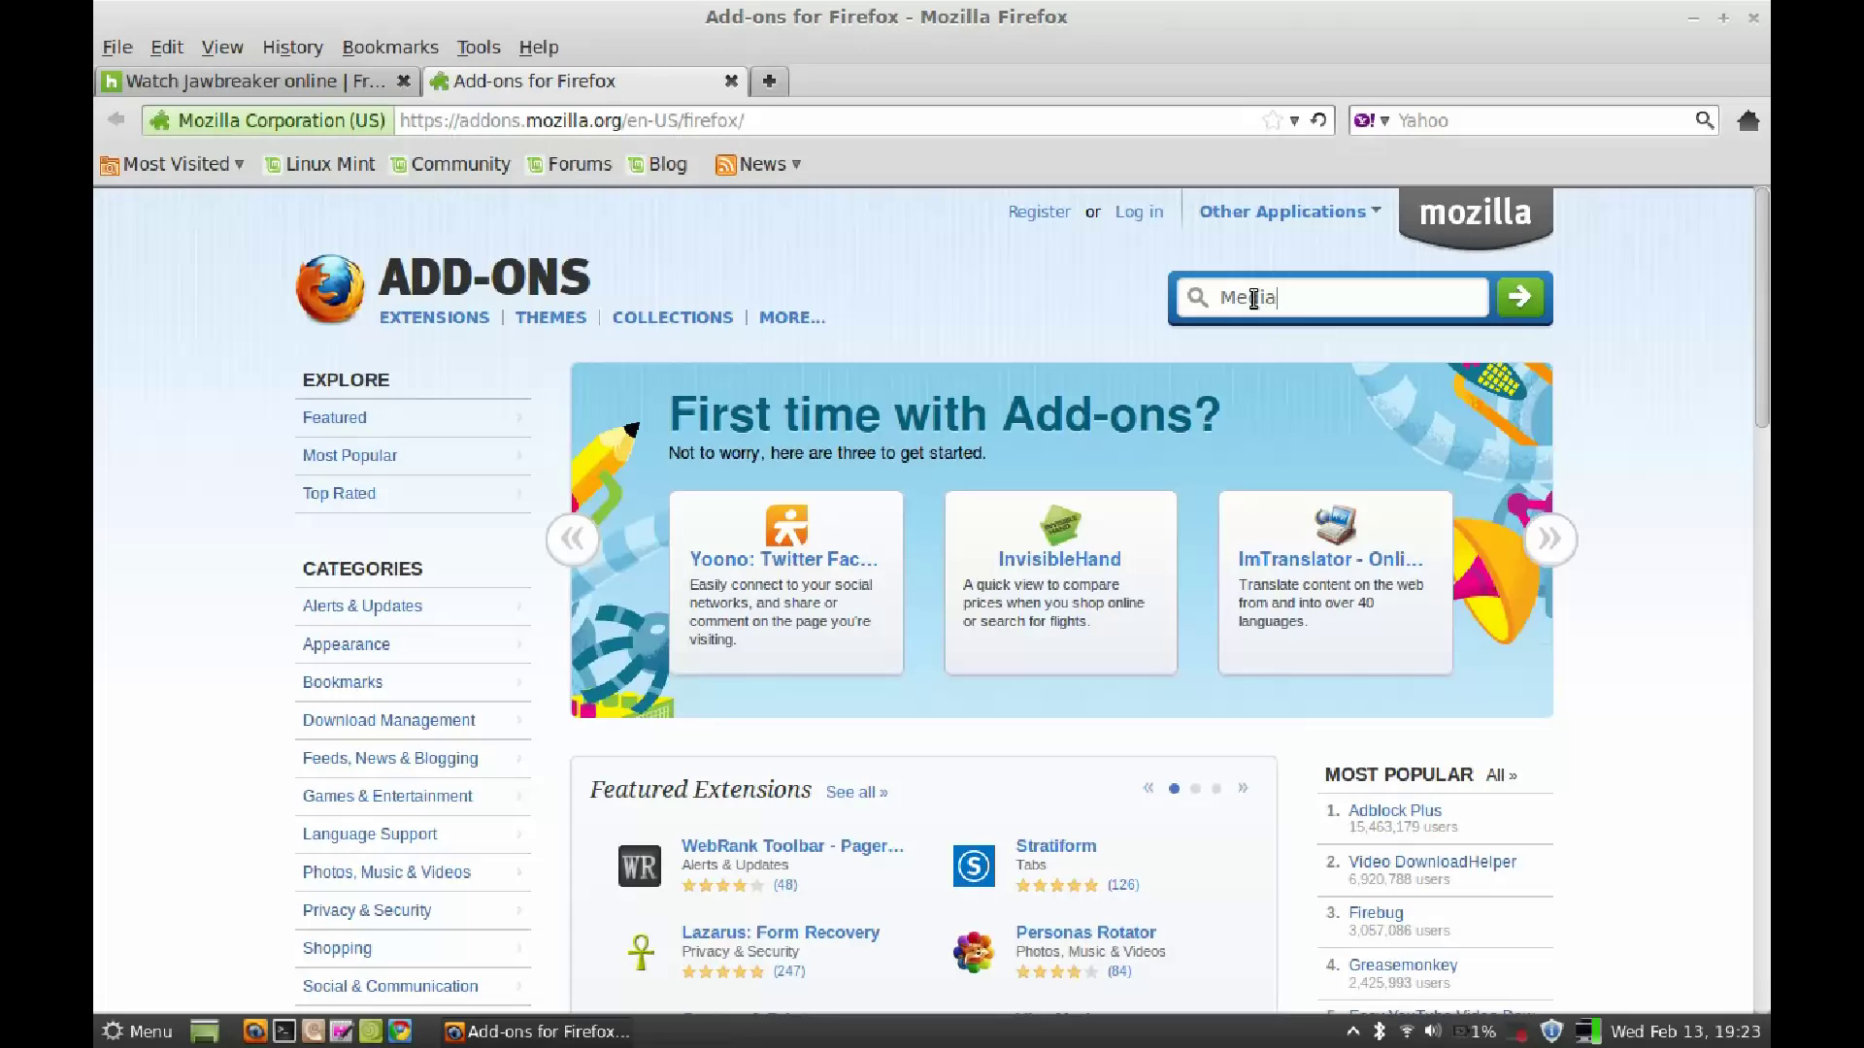
{"action": "type", "text": "hint"}
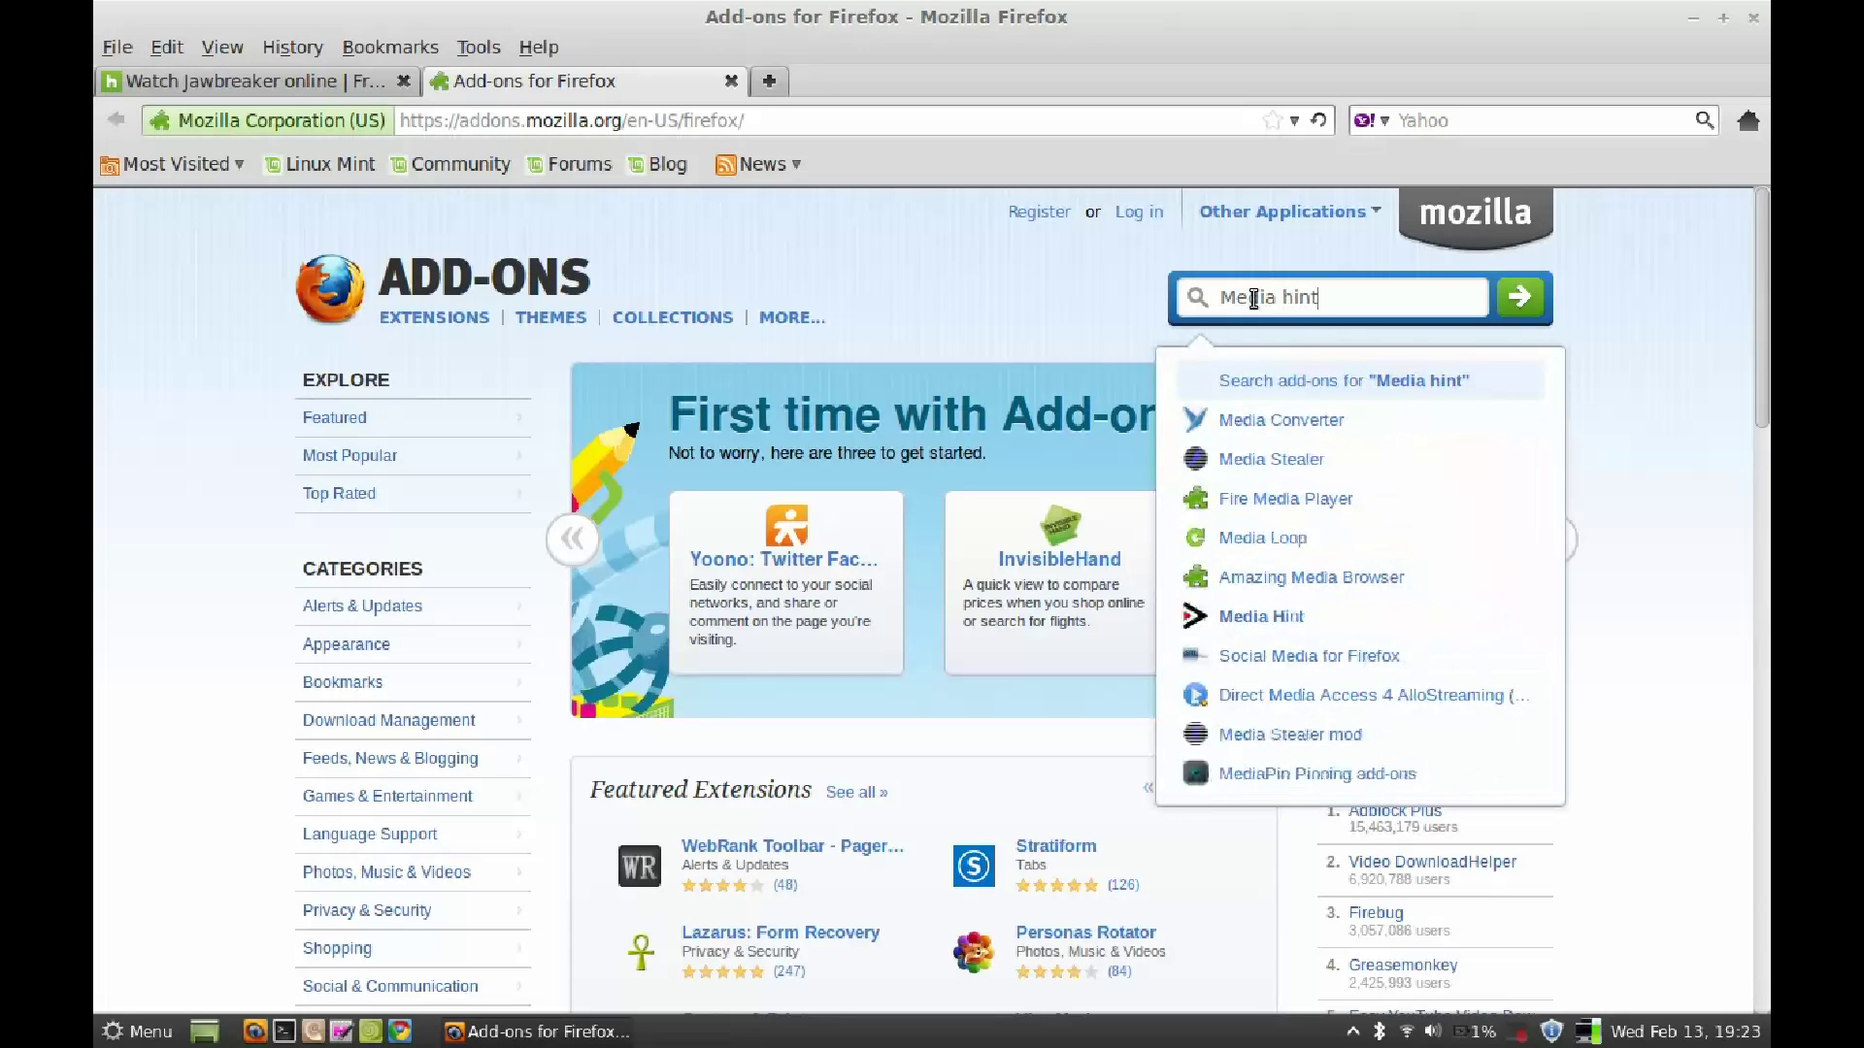
{"action": "key", "text": "Return"}
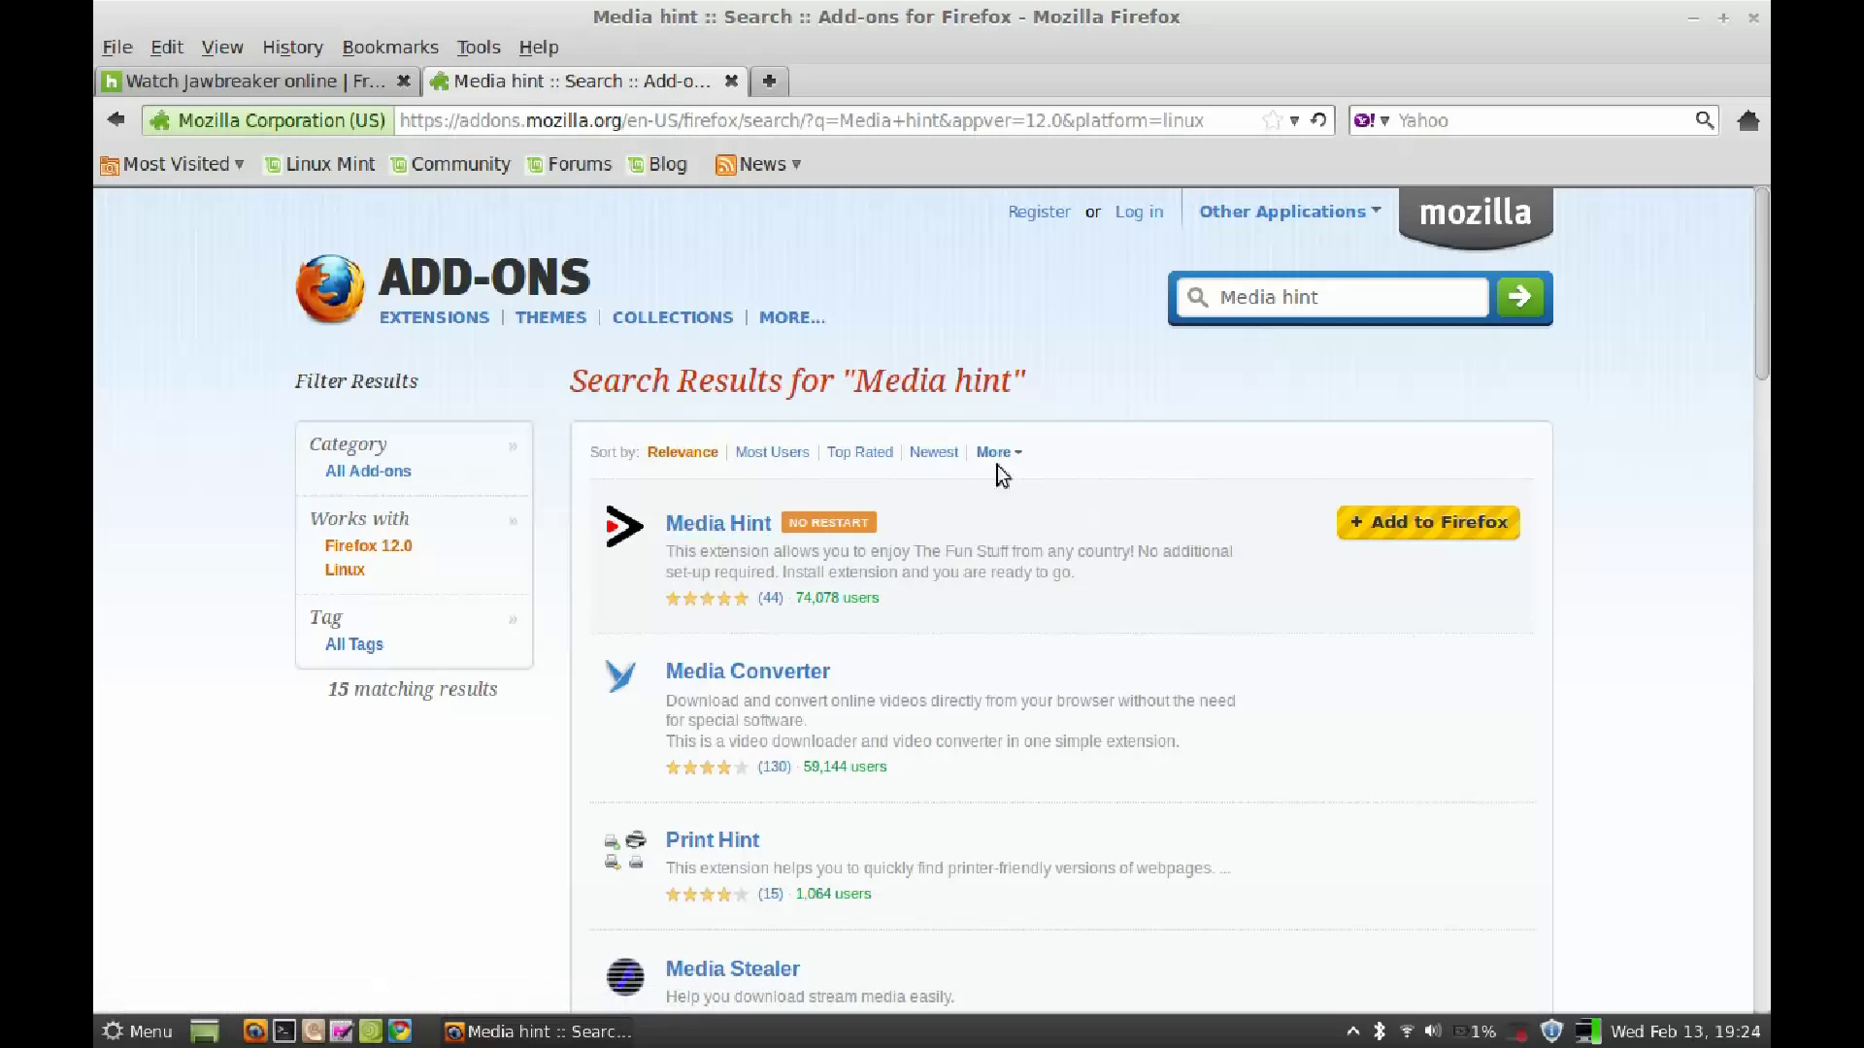
Step: Add Media Hint to Firefox, allowing the site and confirming Install Now
{"action": "left_click", "coordinate": [345, 78]}
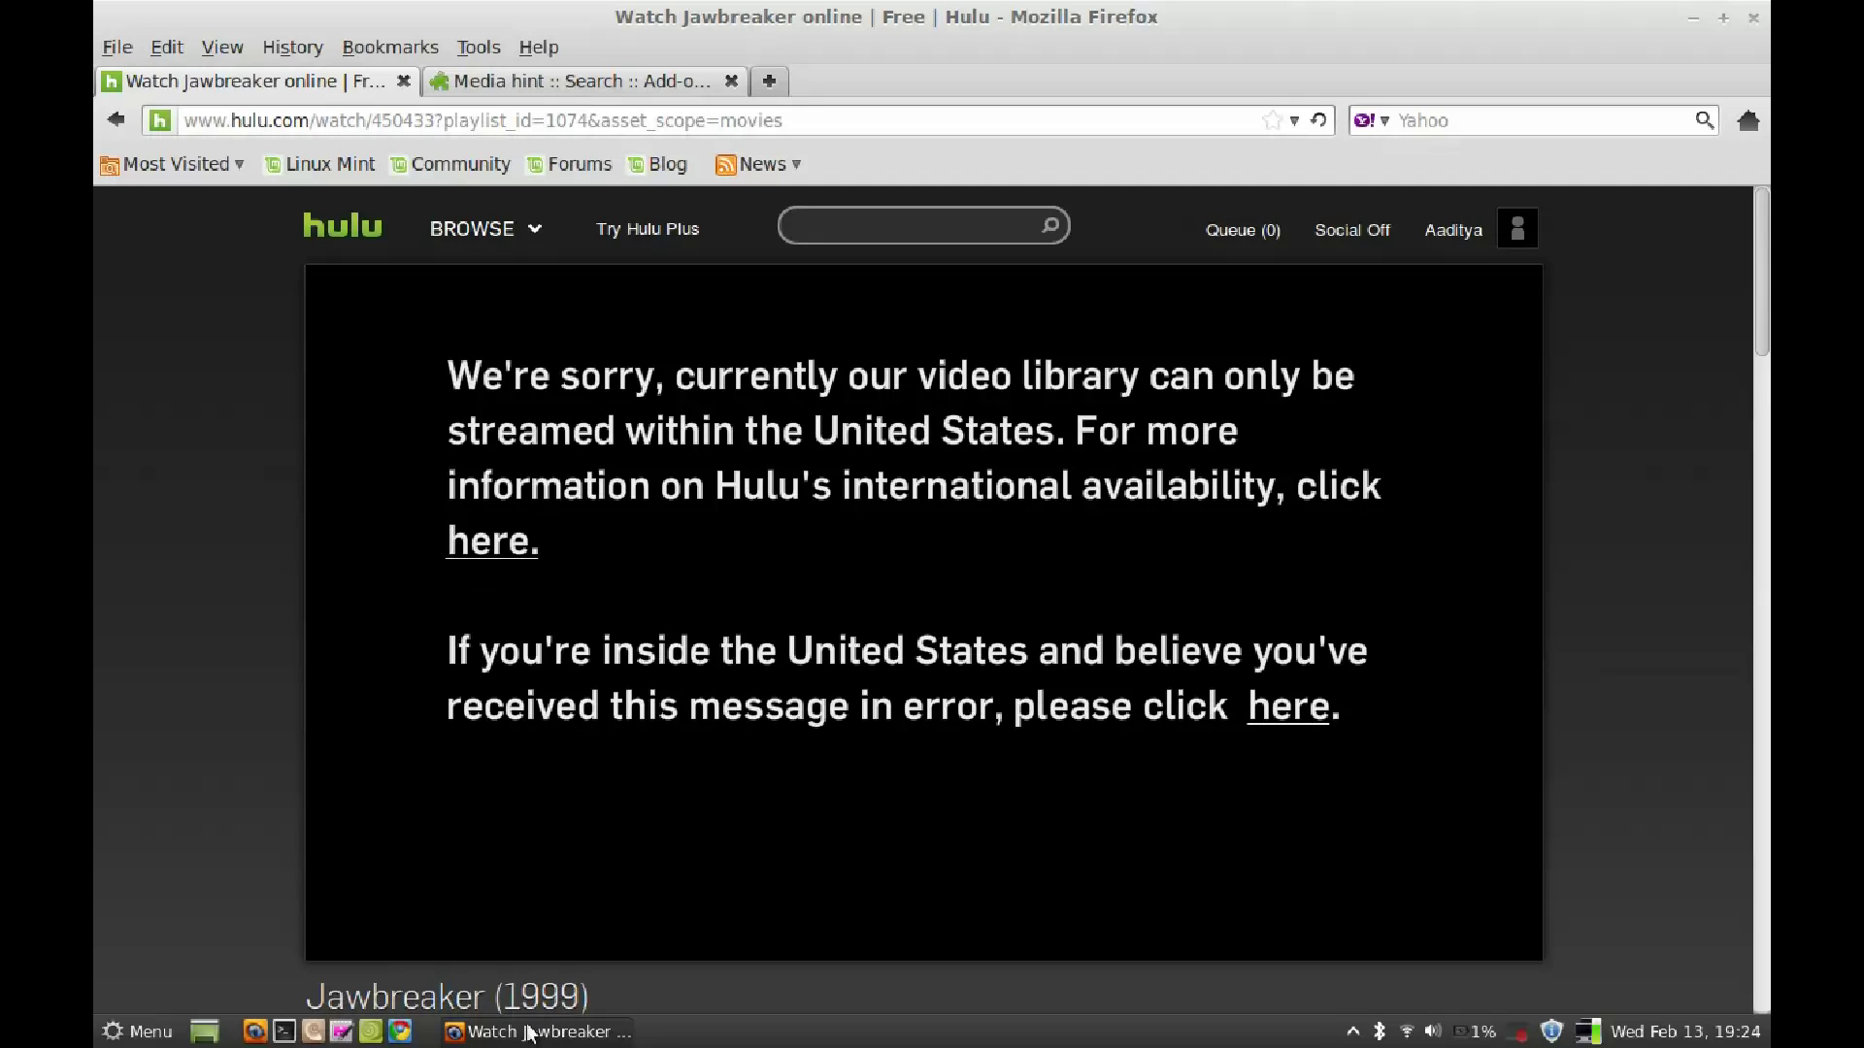
{"action": "left_click", "coordinate": [627, 84]}
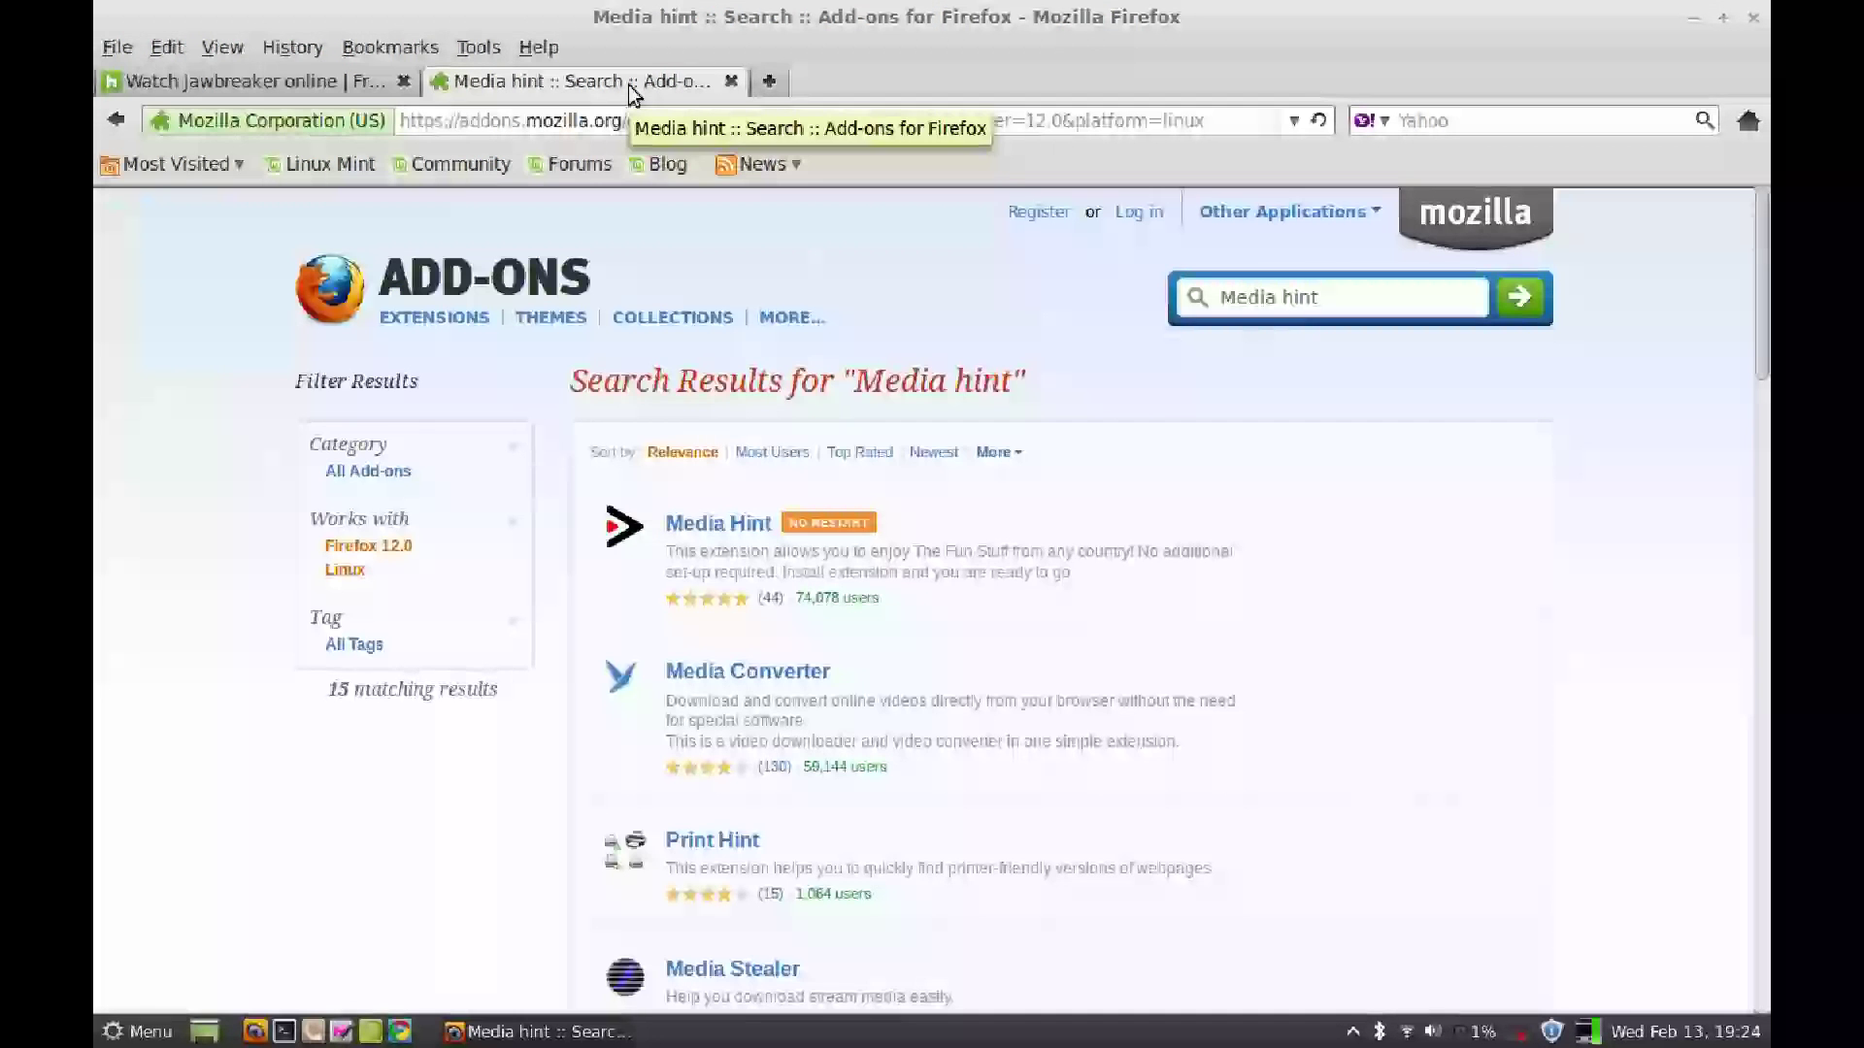
{"action": "scroll", "coordinate": [1475, 377], "scroll_direction": "down", "scroll_amount": 1}
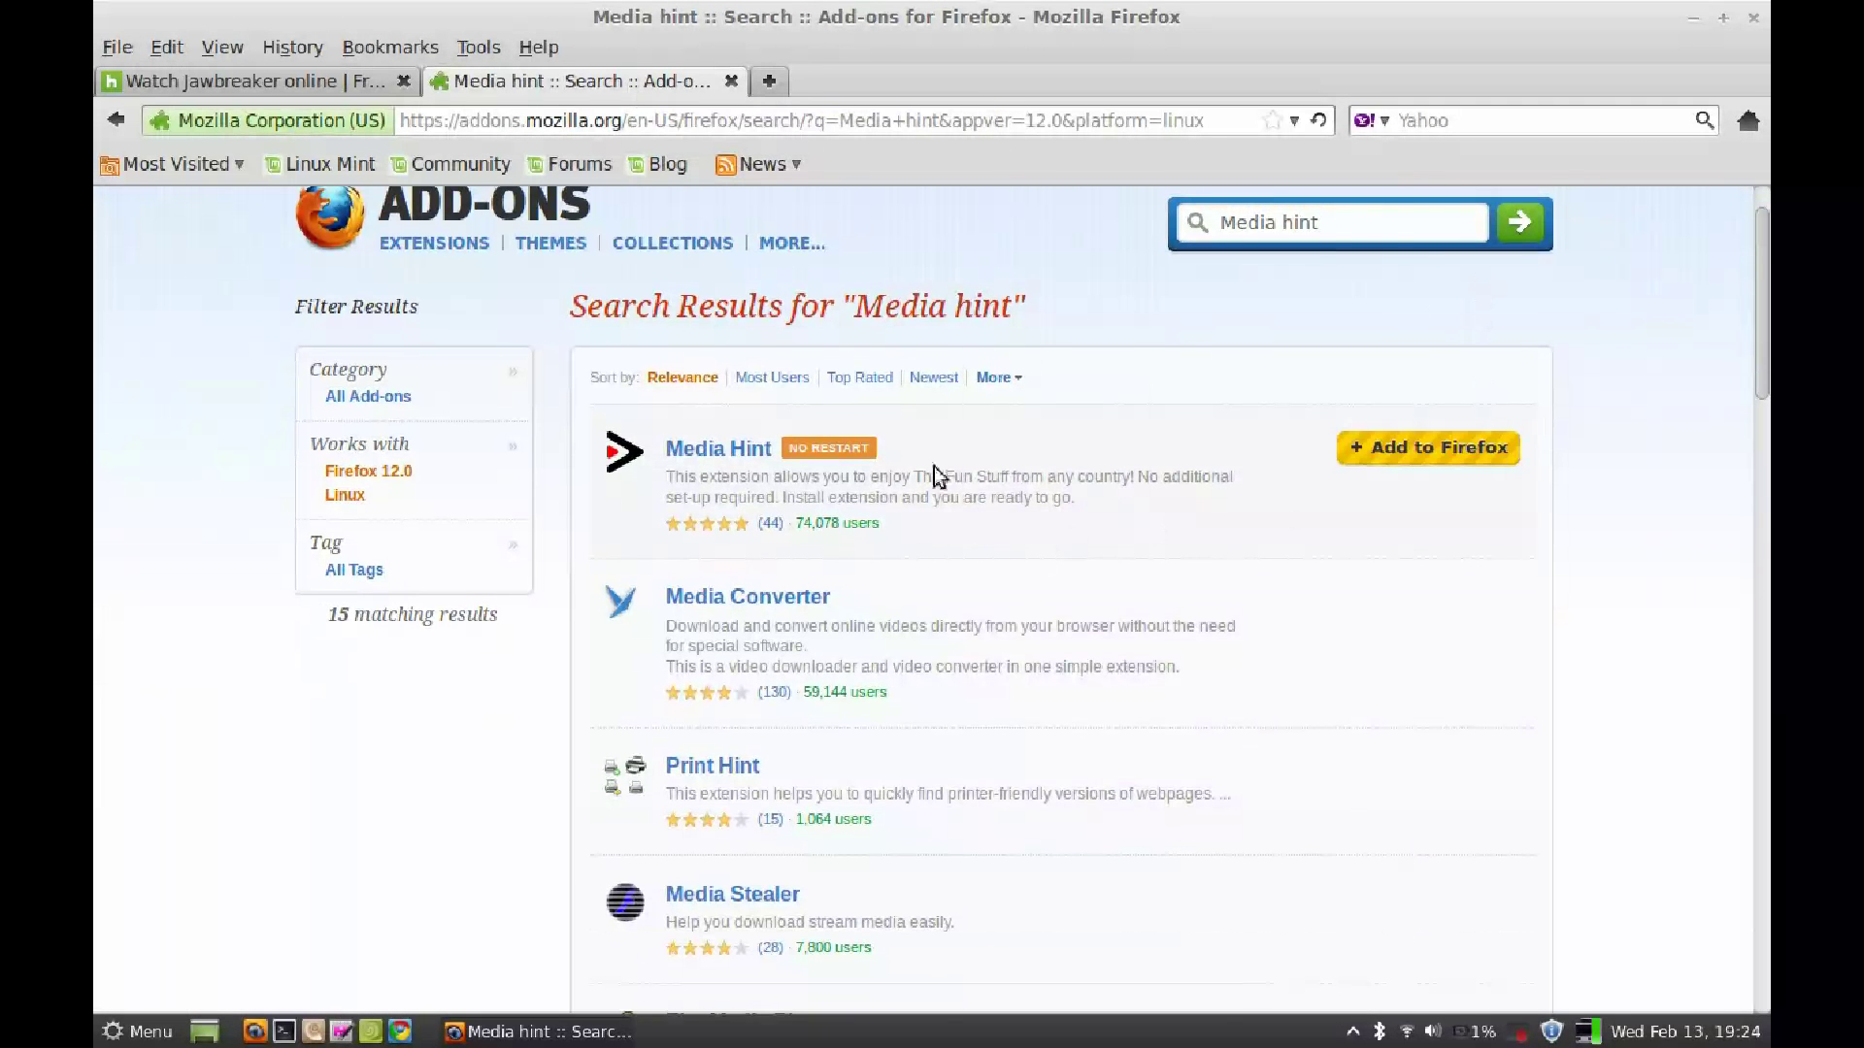
{"action": "left_click", "coordinate": [1458, 453]}
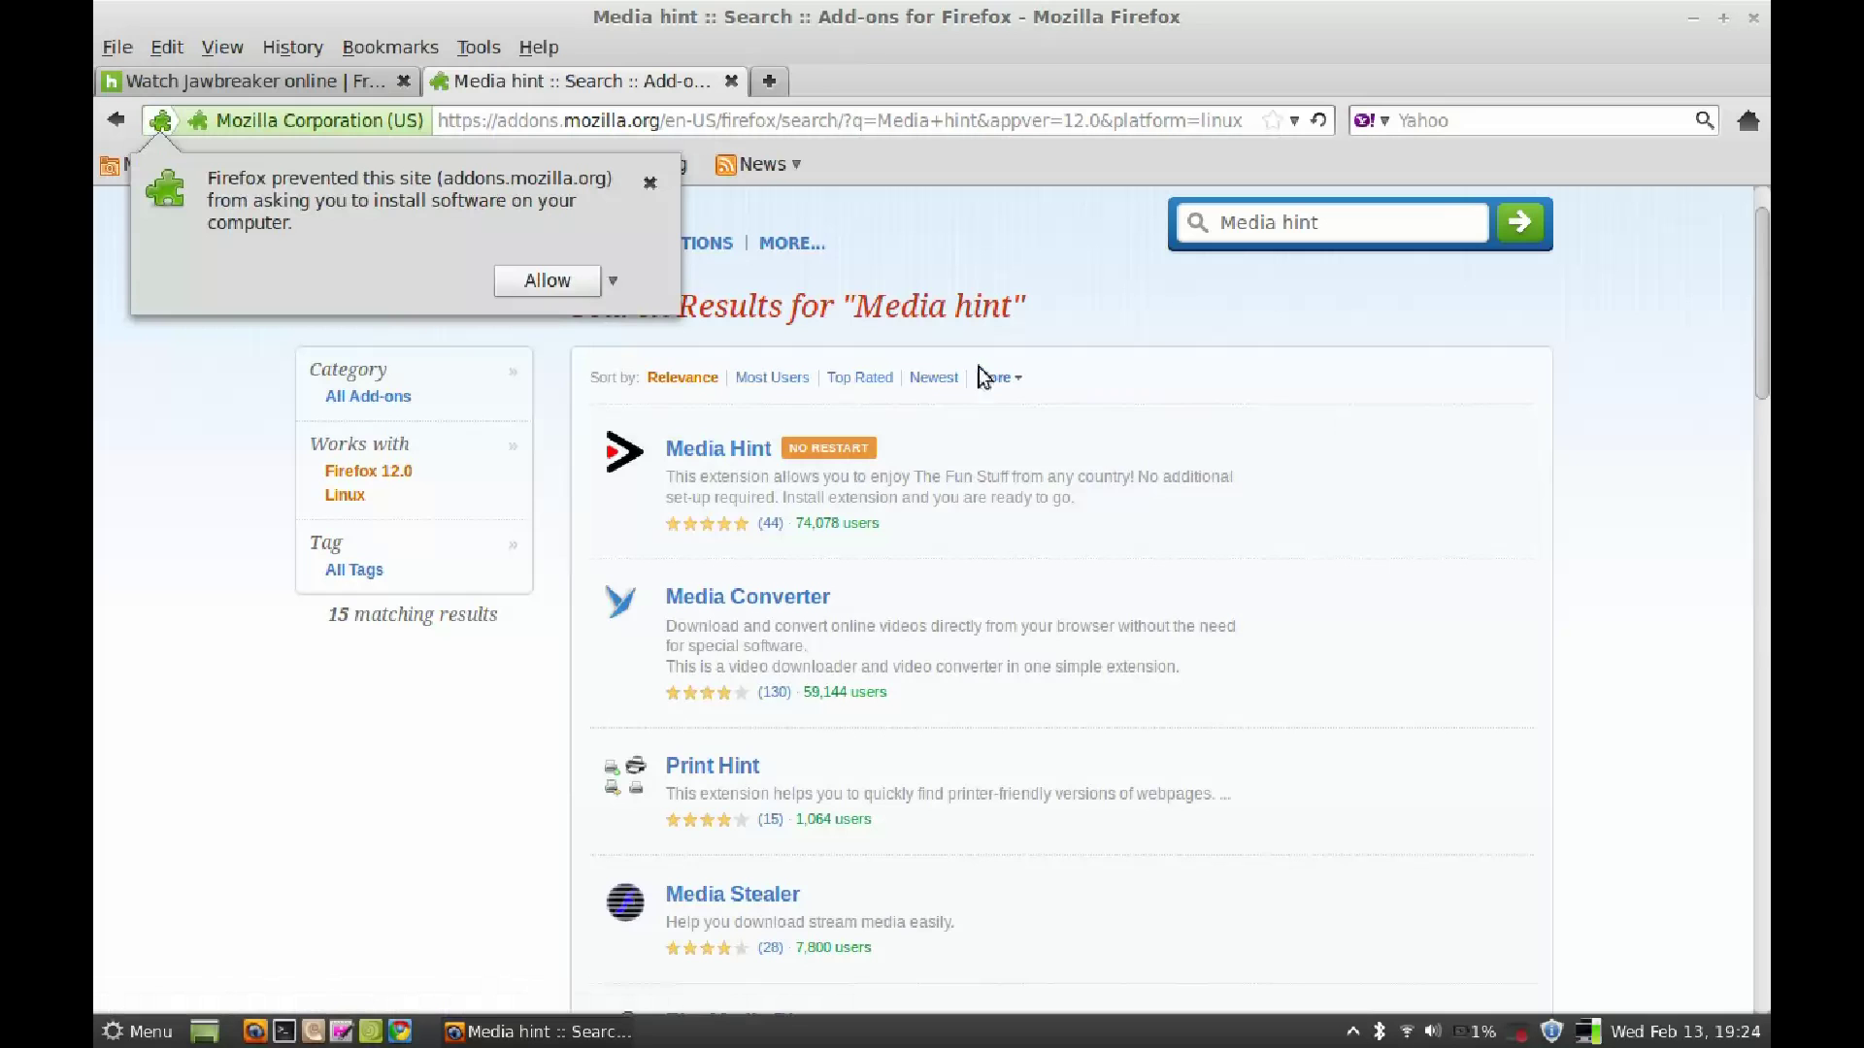
{"action": "left_click", "coordinate": [567, 281]}
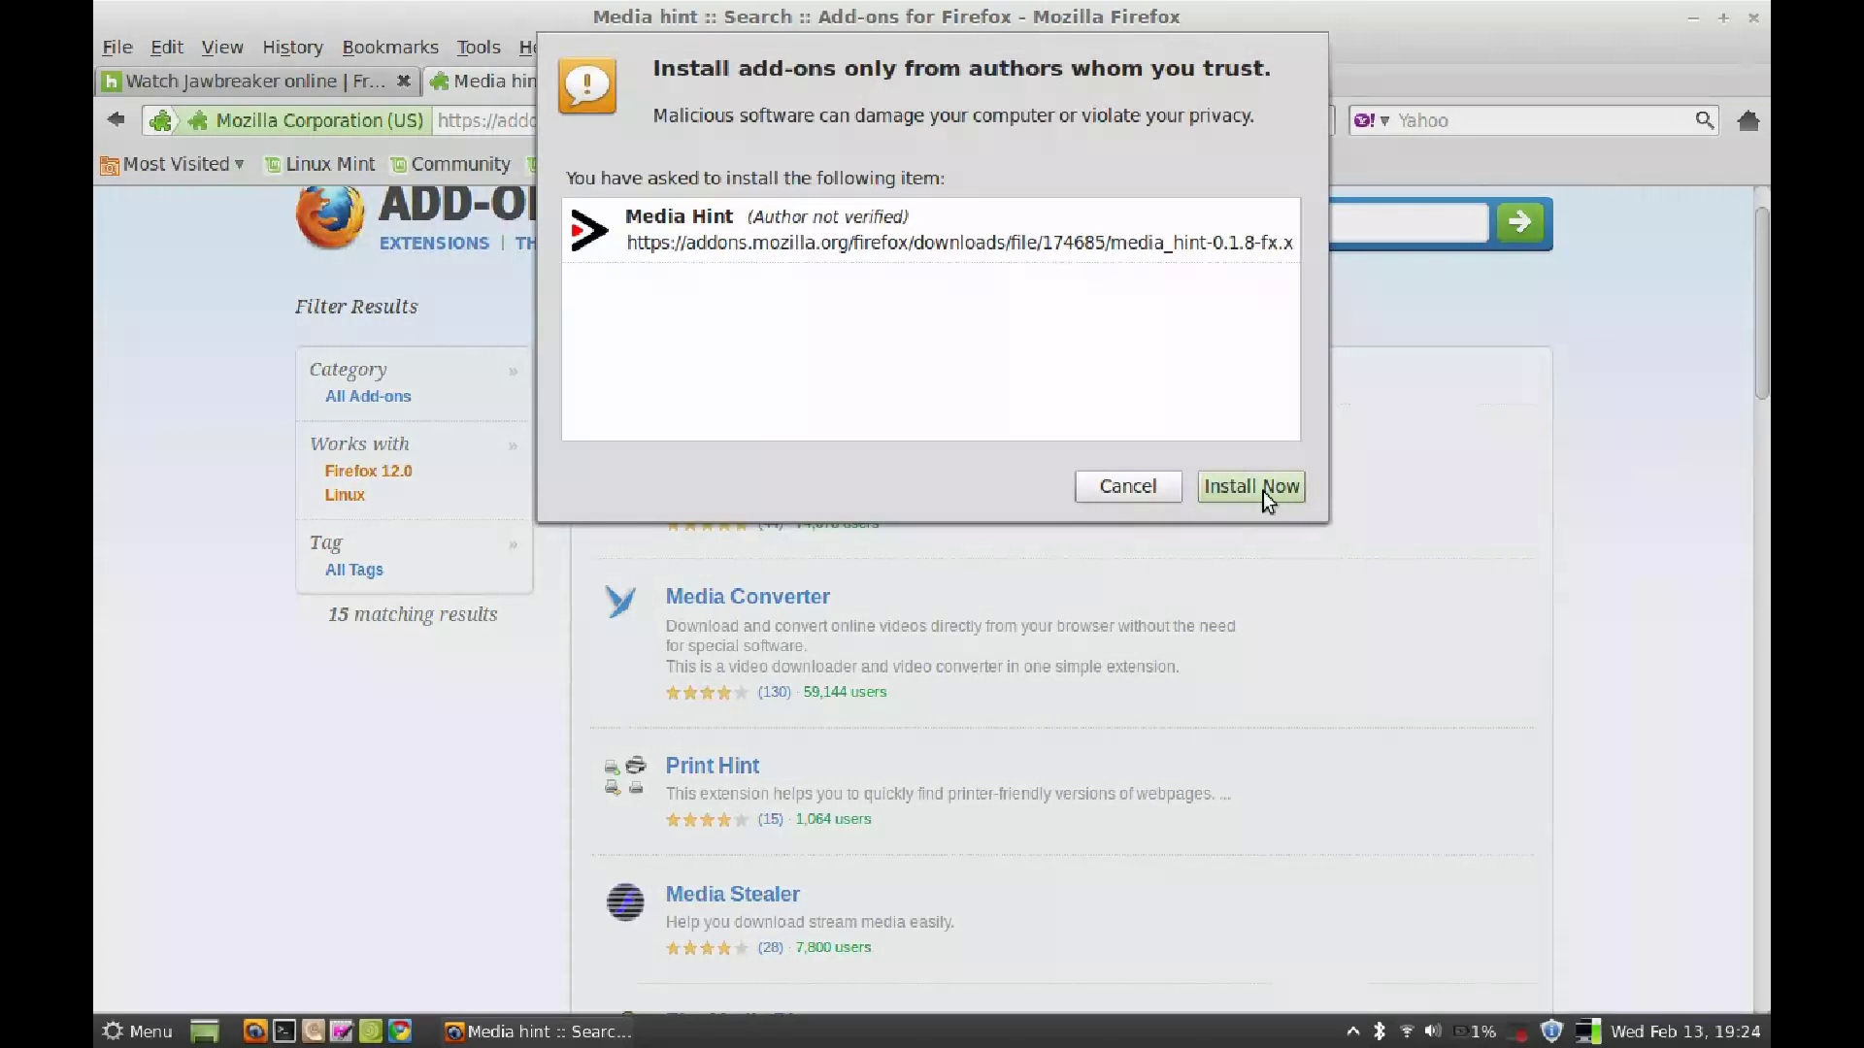
{"action": "left_click", "coordinate": [1248, 489]}
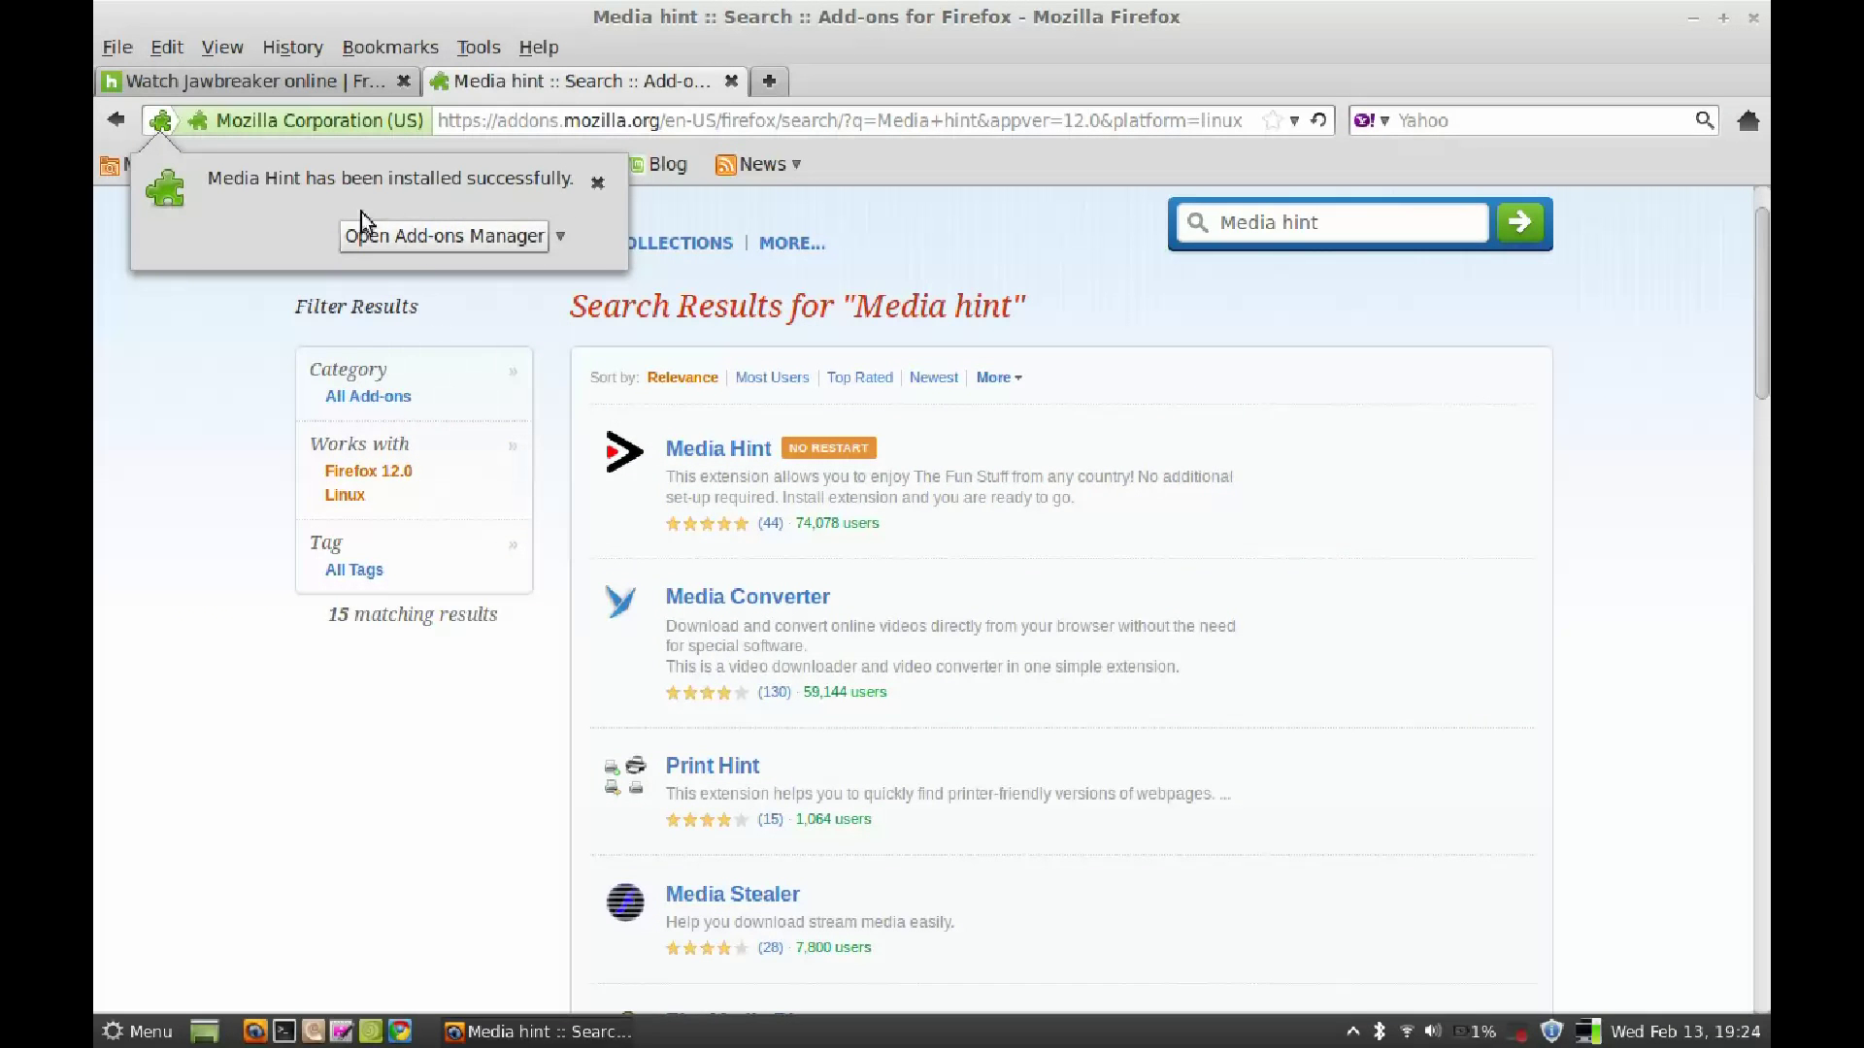
Step: Close the add-ons tab and reload Jawbreaker so it plays to the ad-choice screen
{"action": "left_click", "coordinate": [596, 182]}
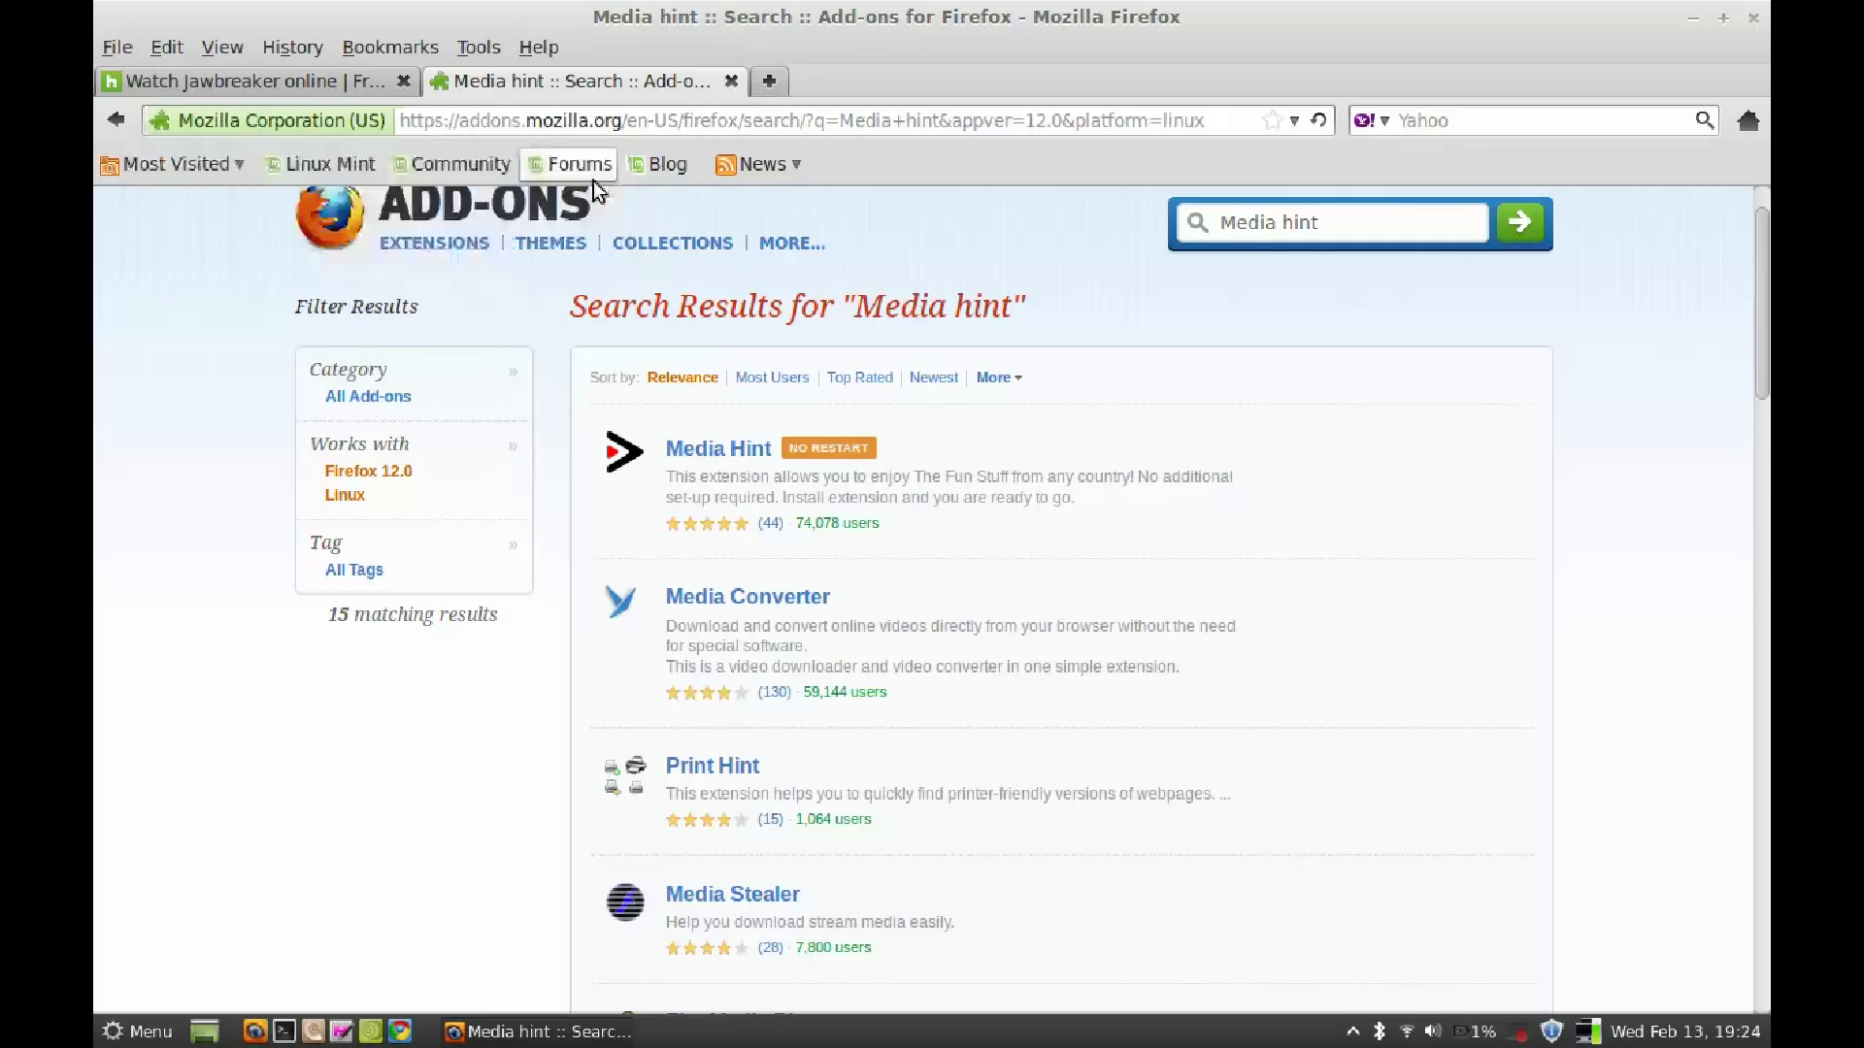
{"action": "left_click", "coordinate": [731, 81]}
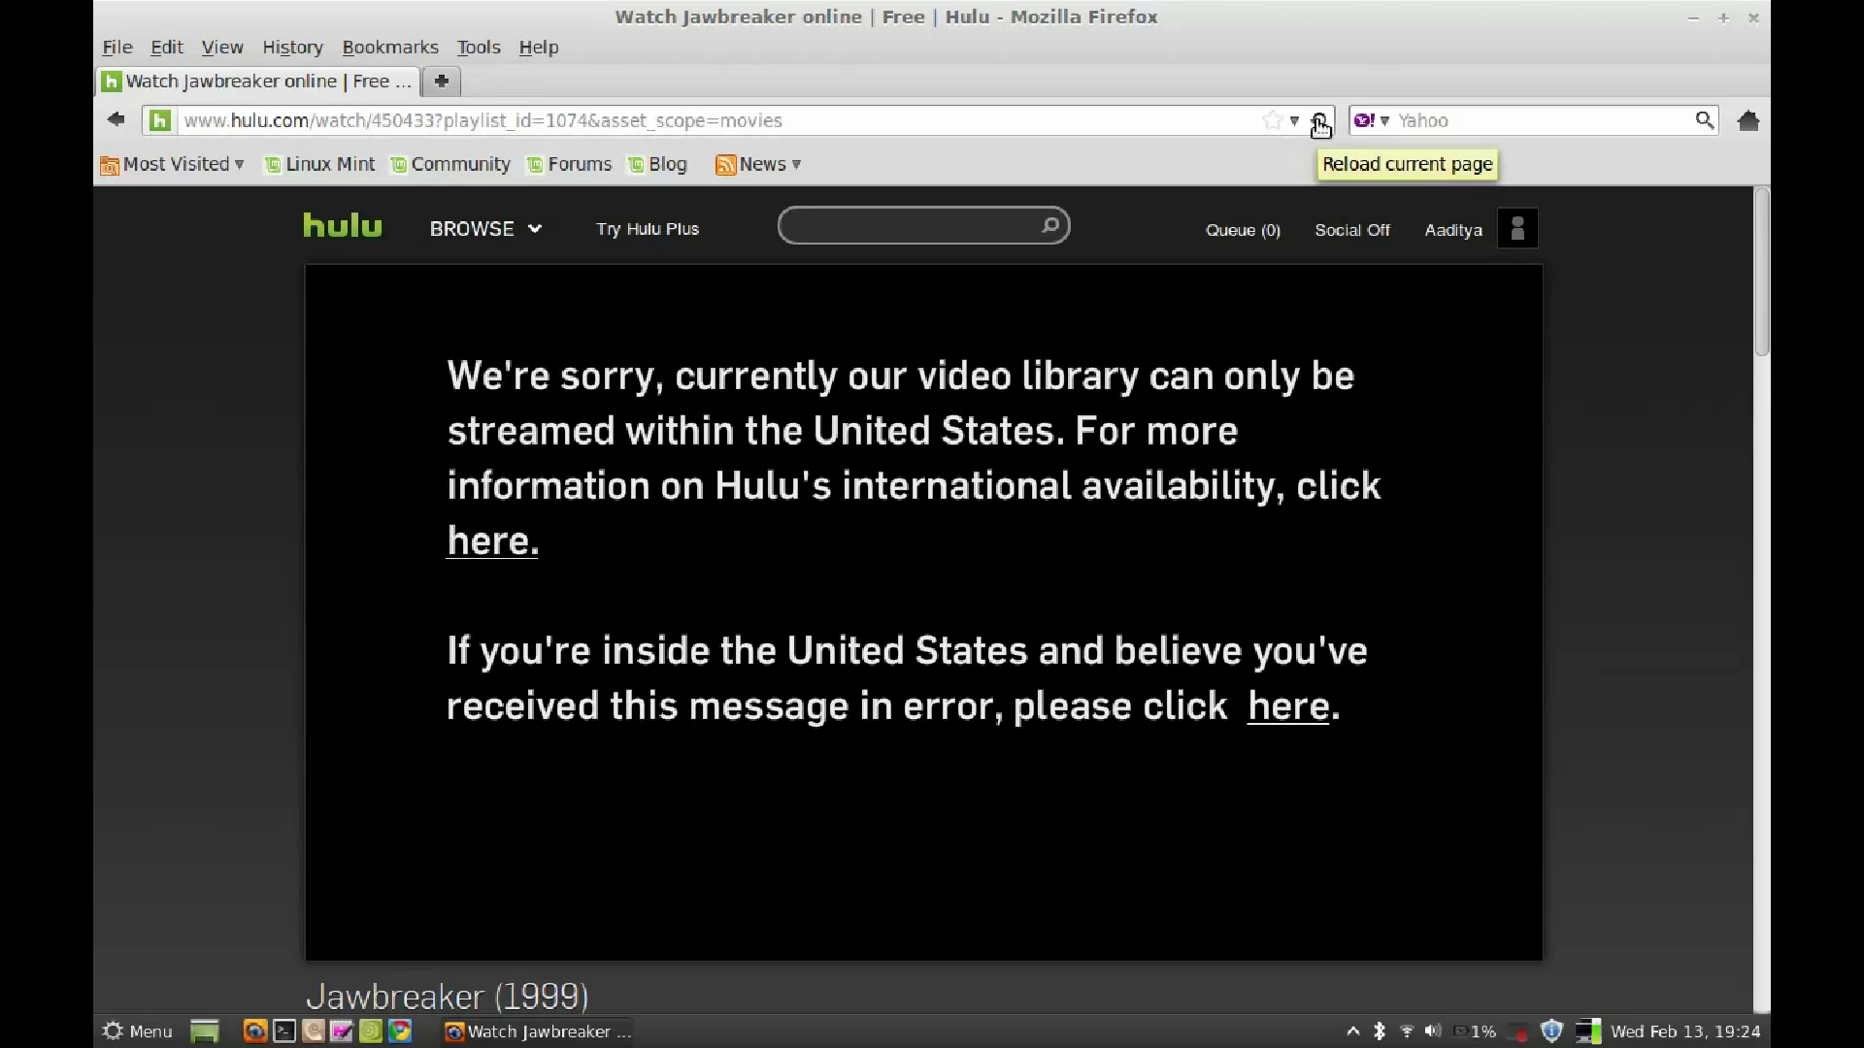
{"action": "left_click", "coordinate": [1319, 122]}
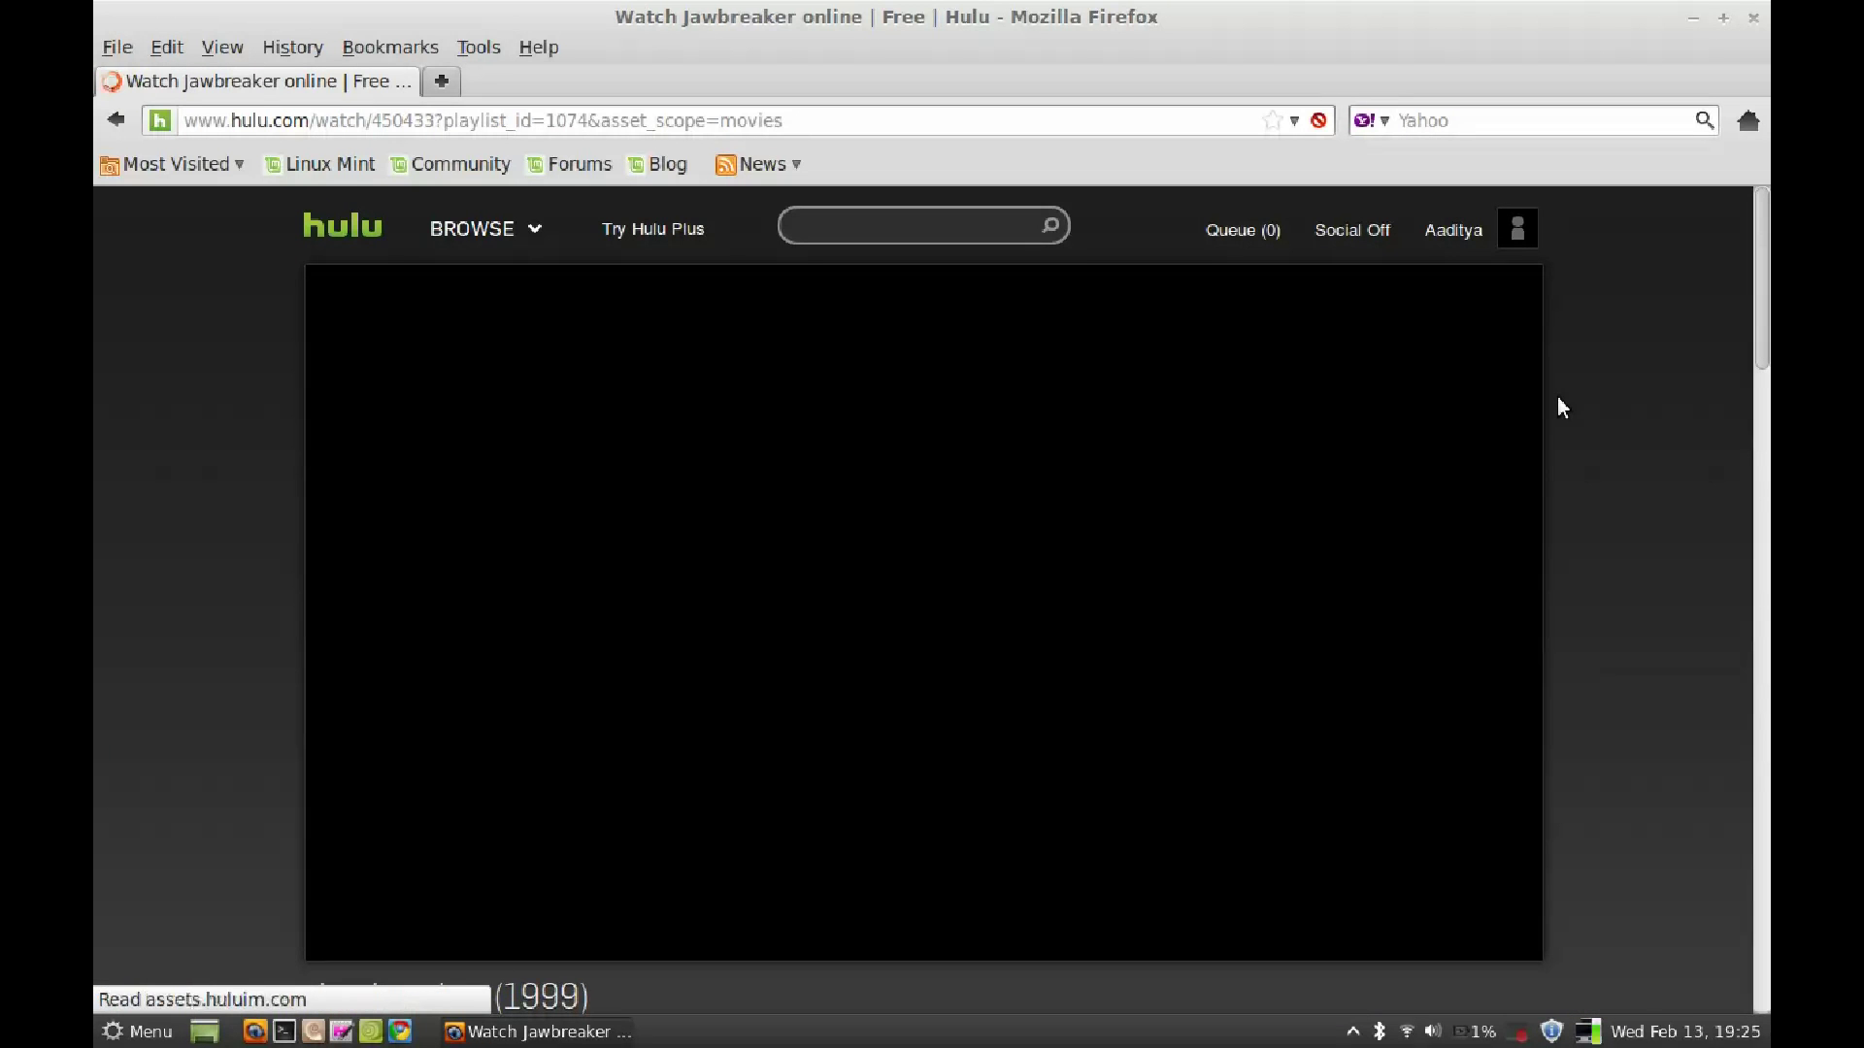
{"action": "scroll", "coordinate": [1635, 435], "scroll_direction": "down", "scroll_amount": 3}
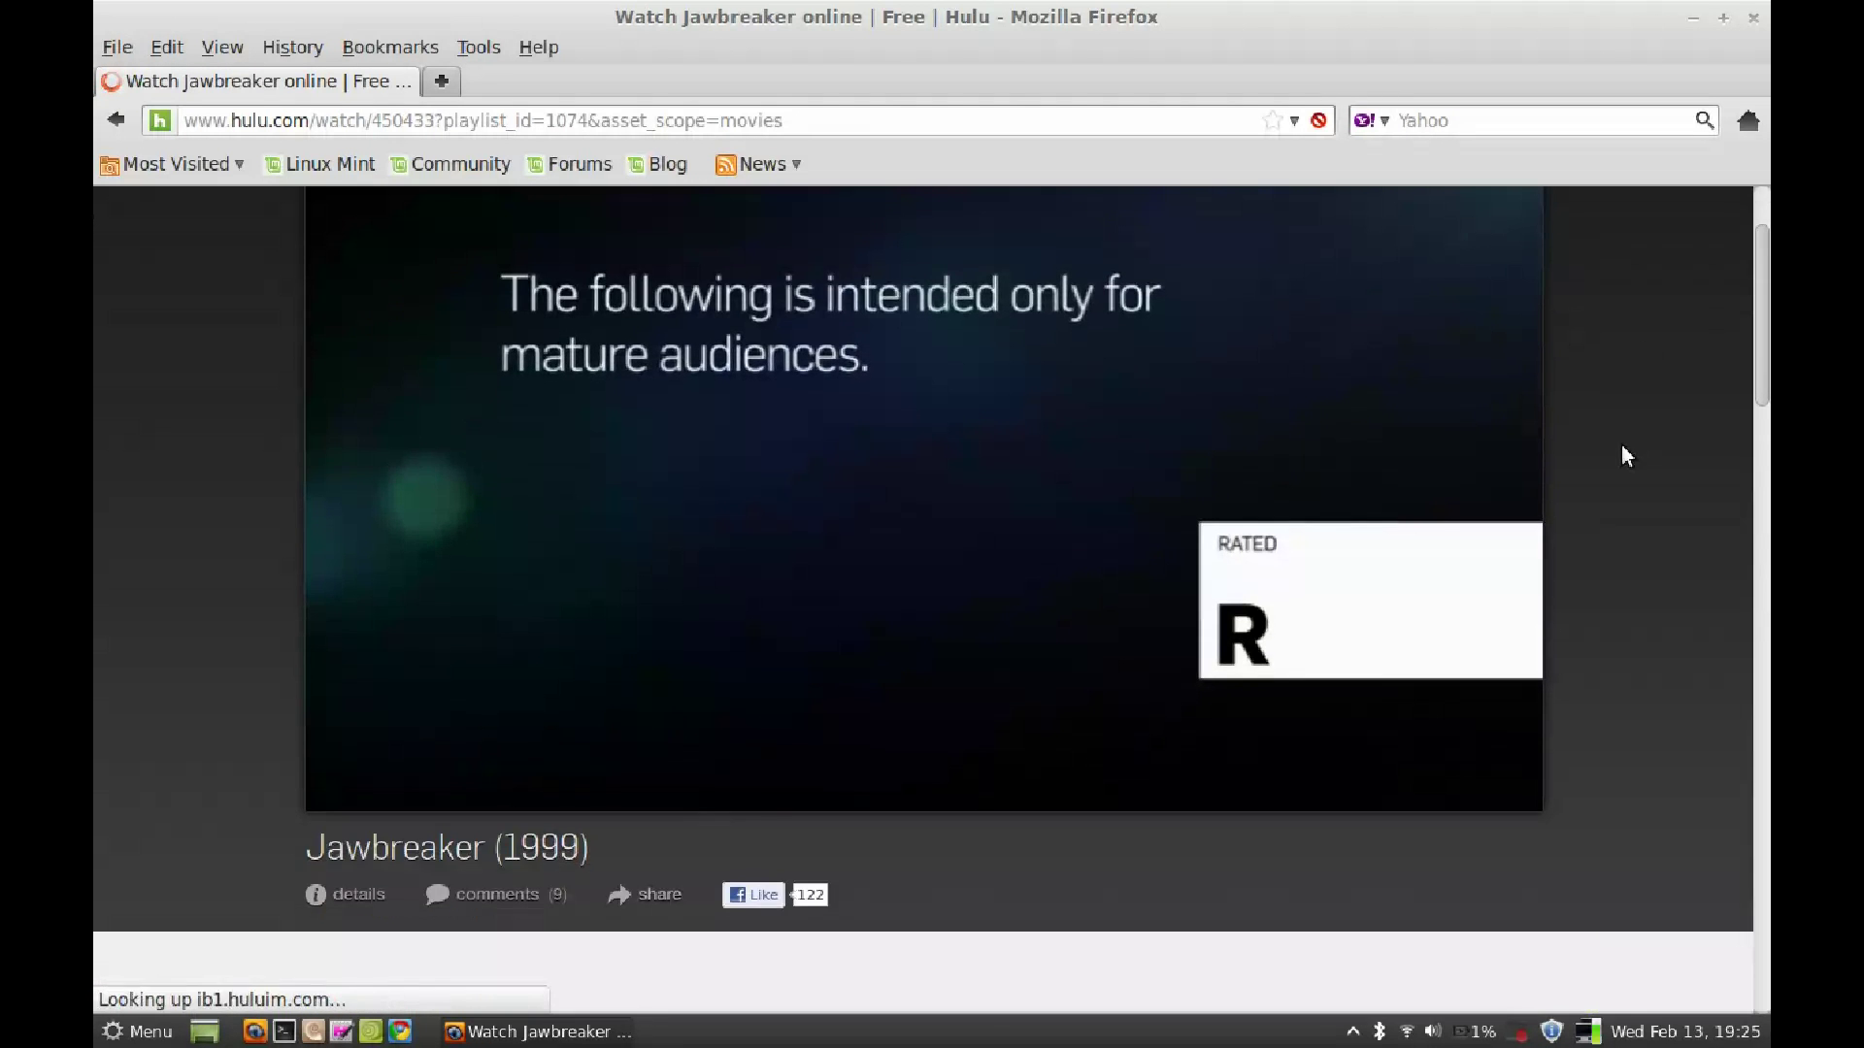
{"action": "scroll", "coordinate": [1621, 444], "scroll_direction": "up", "scroll_amount": 3}
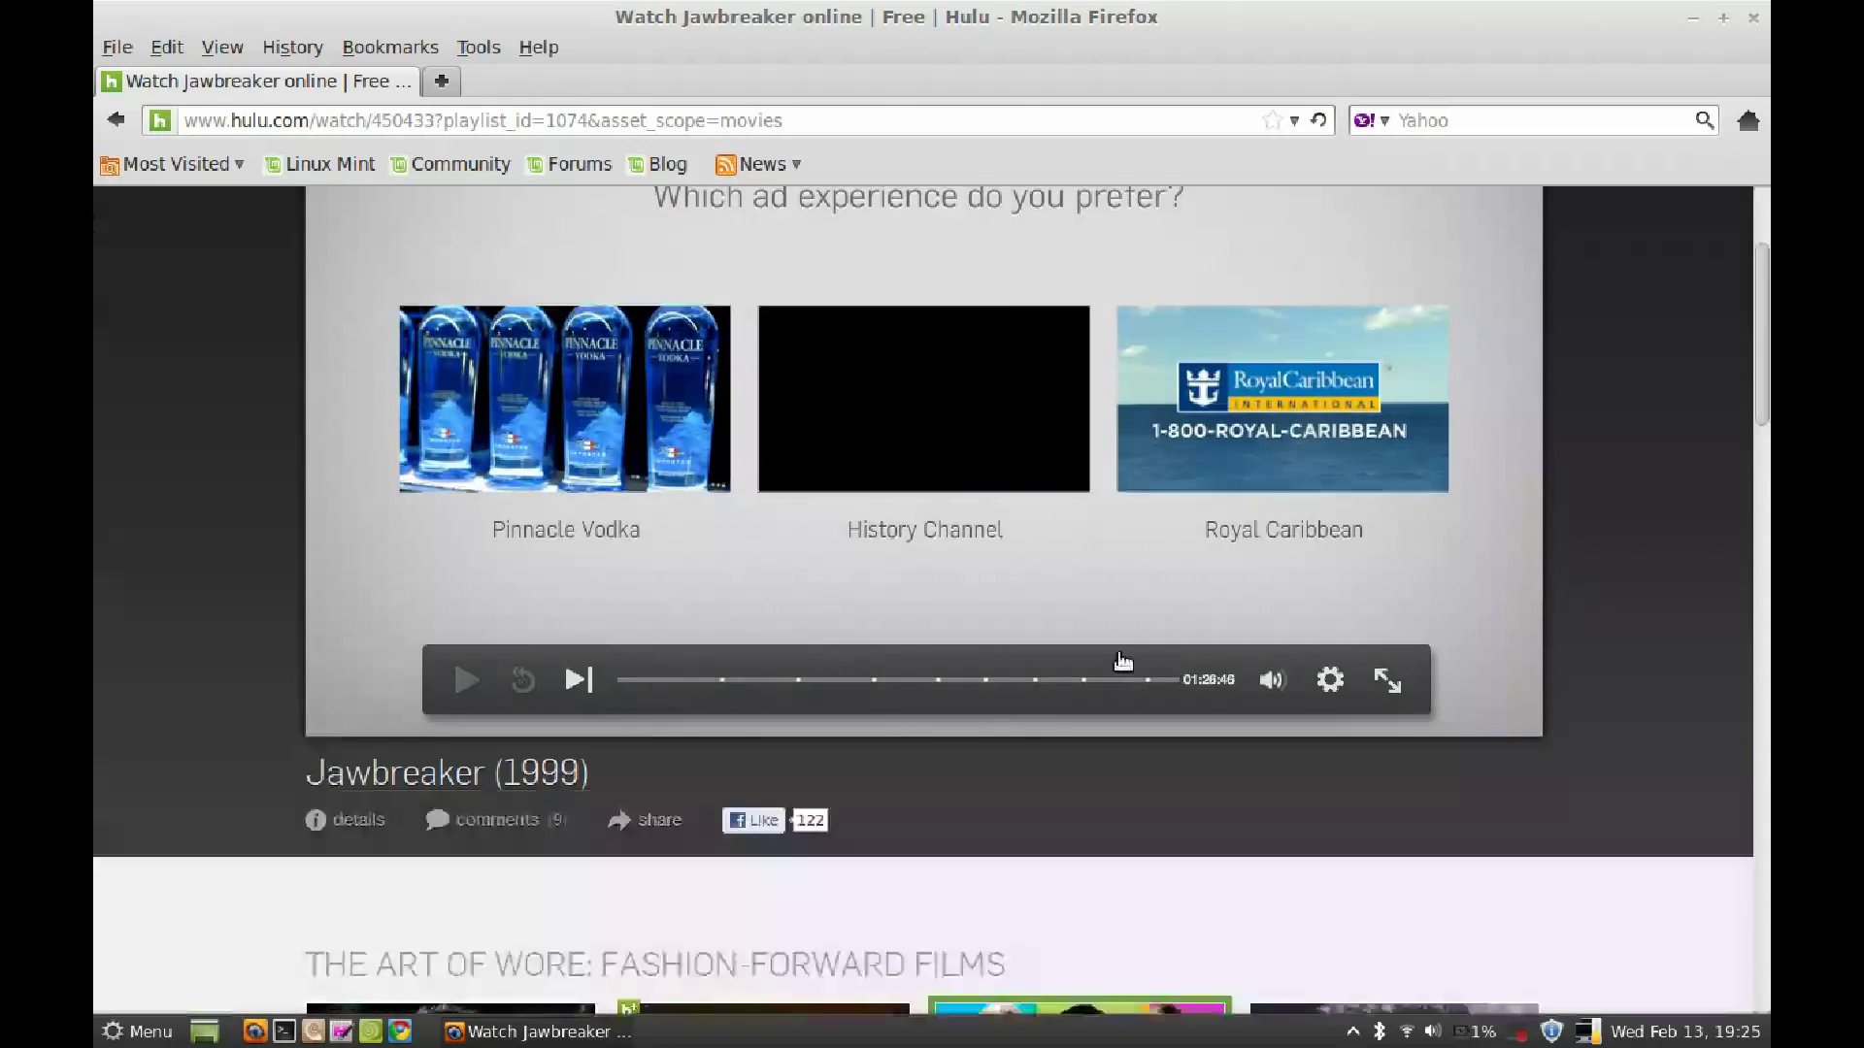
{"action": "scroll", "coordinate": [1431, 507], "scroll_direction": "up", "scroll_amount": 4}
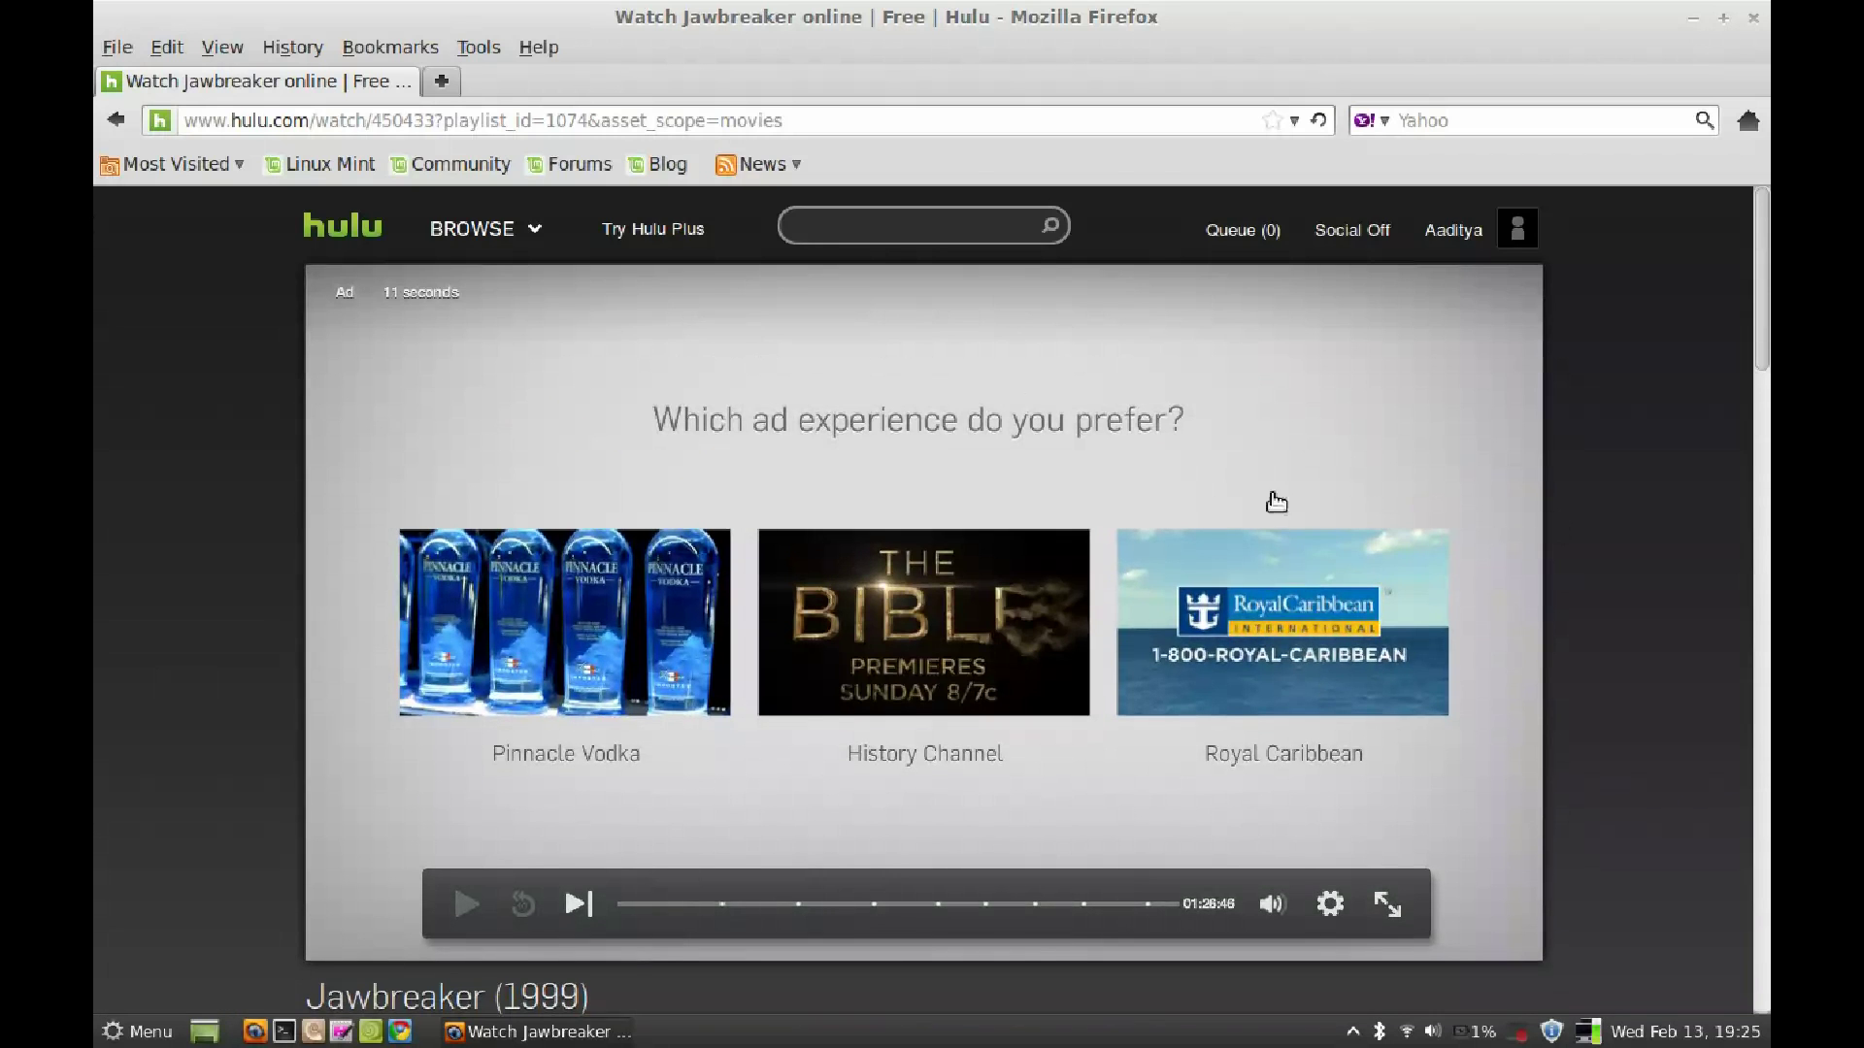